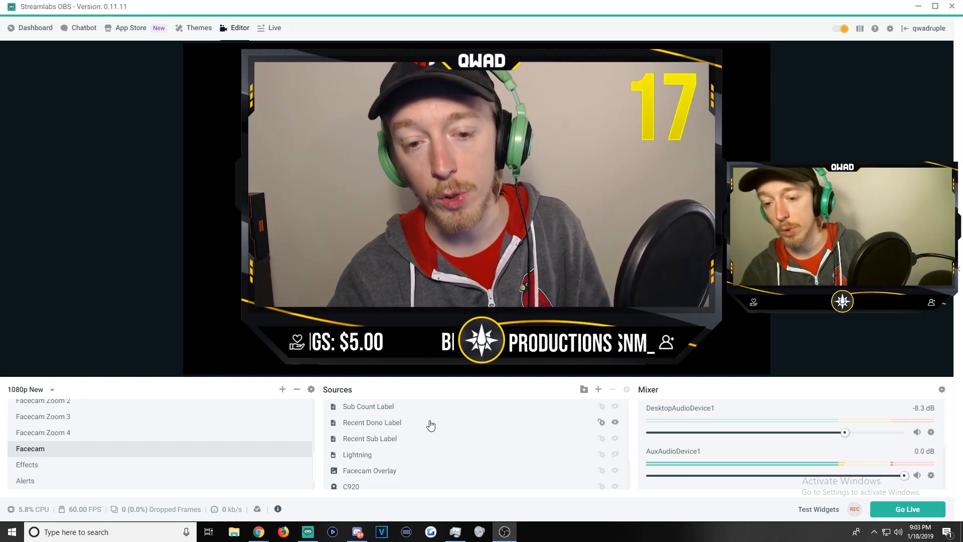
# - Examine the Facecam scene's source list, selecting both C920 camera sources and the Wall image
pyautogui.scroll(-2, 431, 424)
pyautogui.scroll(2, 413, 448)
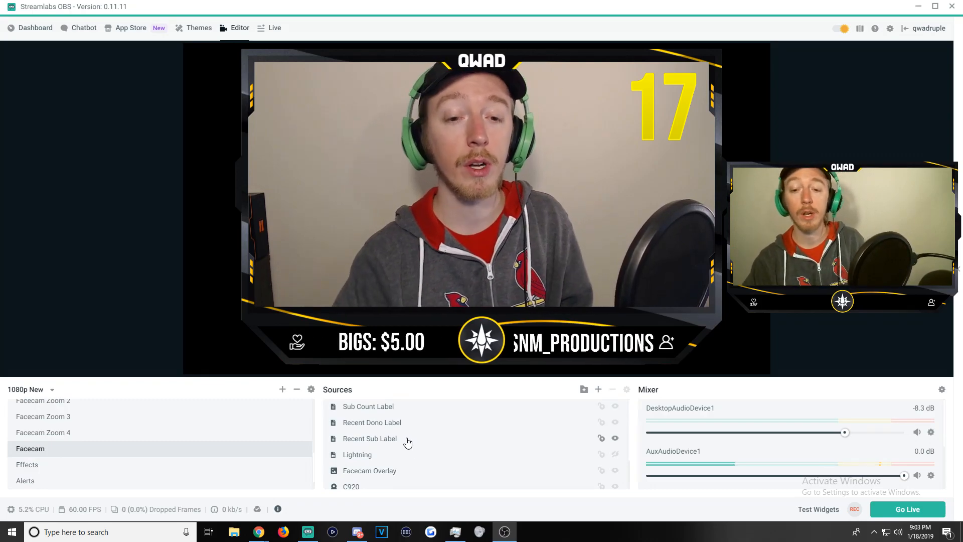
pyautogui.scroll(-1, 410, 448)
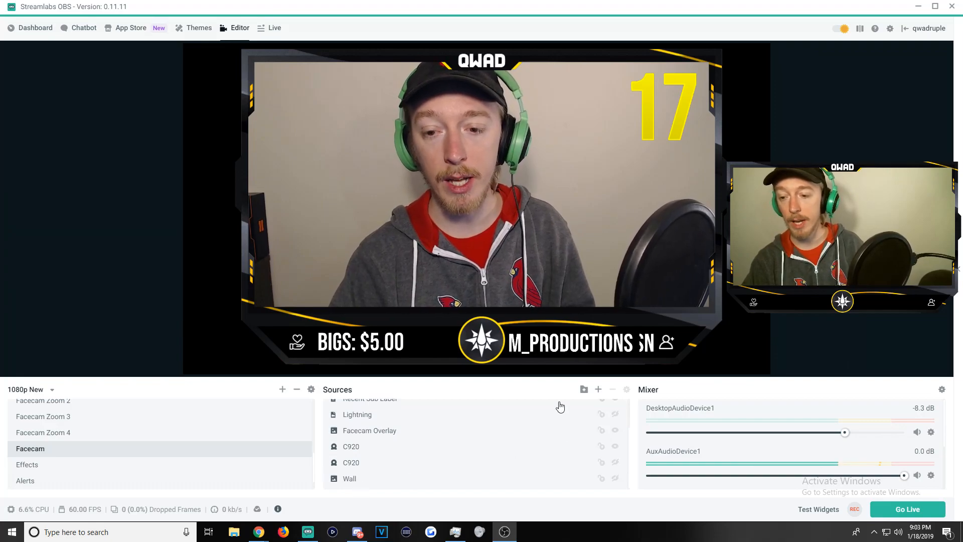
pyautogui.click(498, 468)
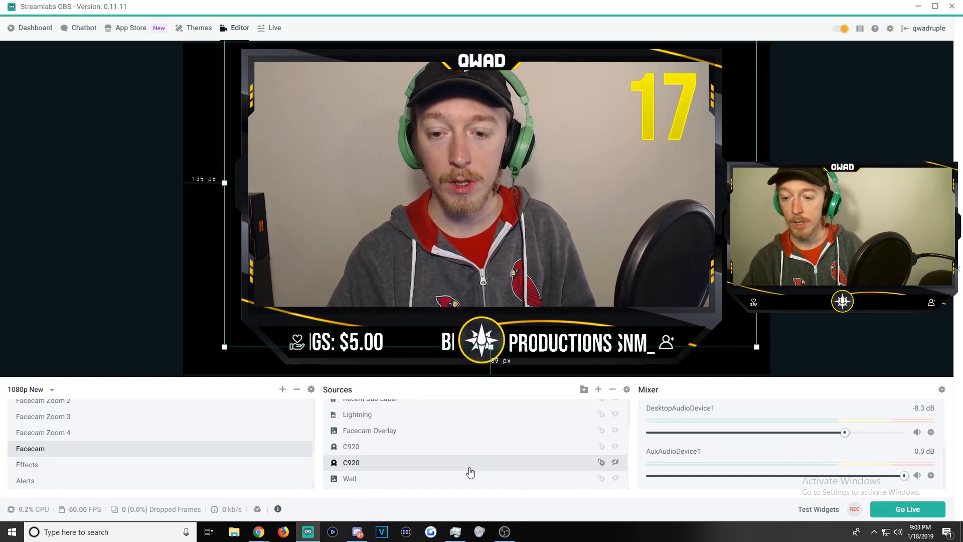
pyautogui.click(389, 481)
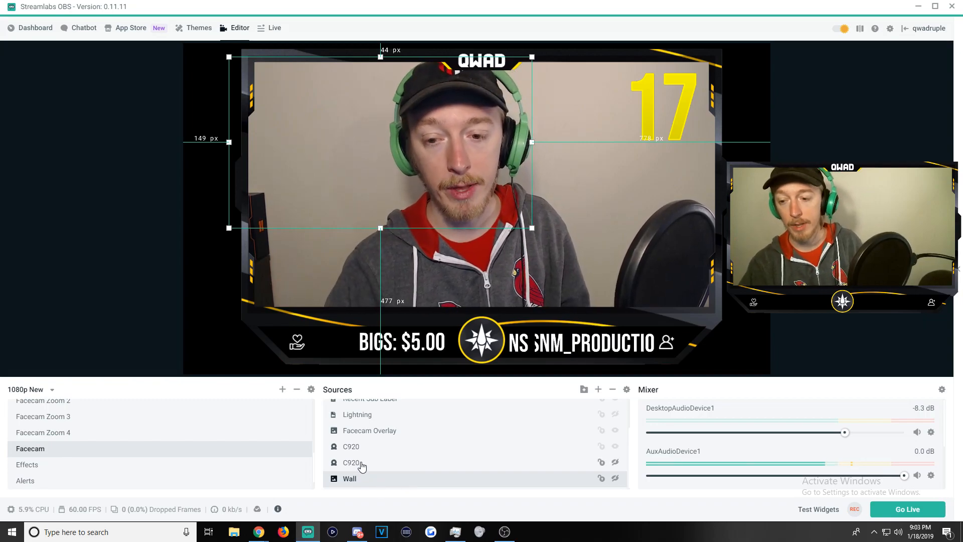
pyautogui.click(371, 447)
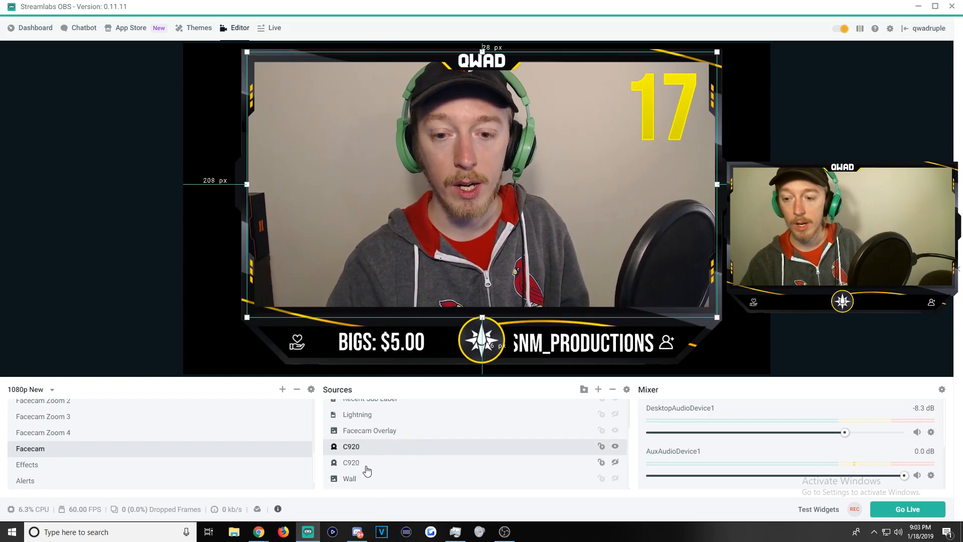
pyautogui.click(444, 465)
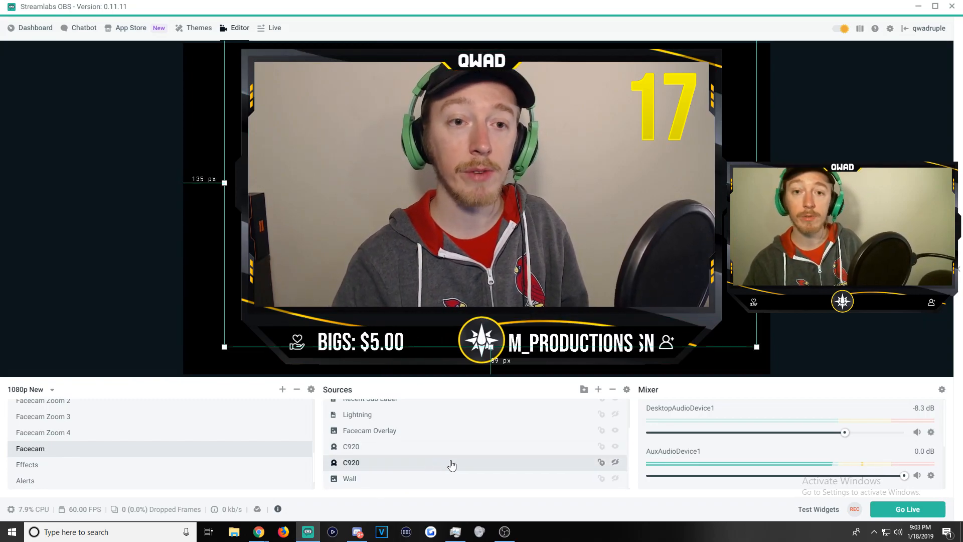
# - Show the second C920 camera in place of the first, and switch back to the first camera
pyautogui.click(615, 447)
pyautogui.click(616, 462)
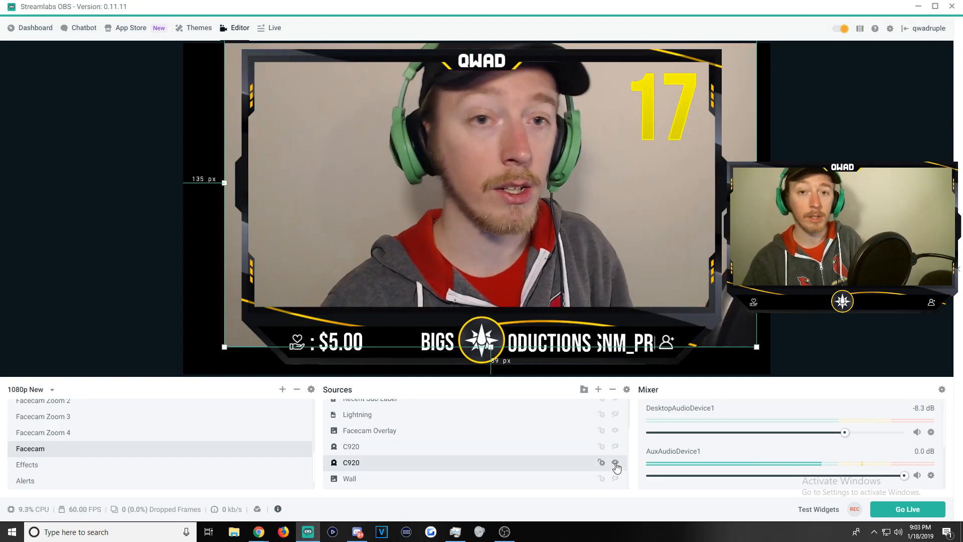
pyautogui.click(616, 463)
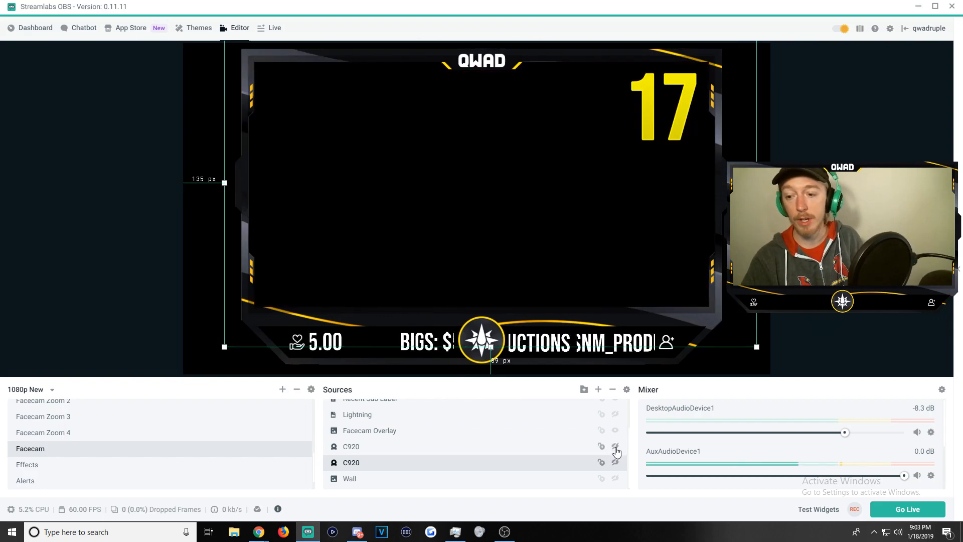
pyautogui.click(616, 446)
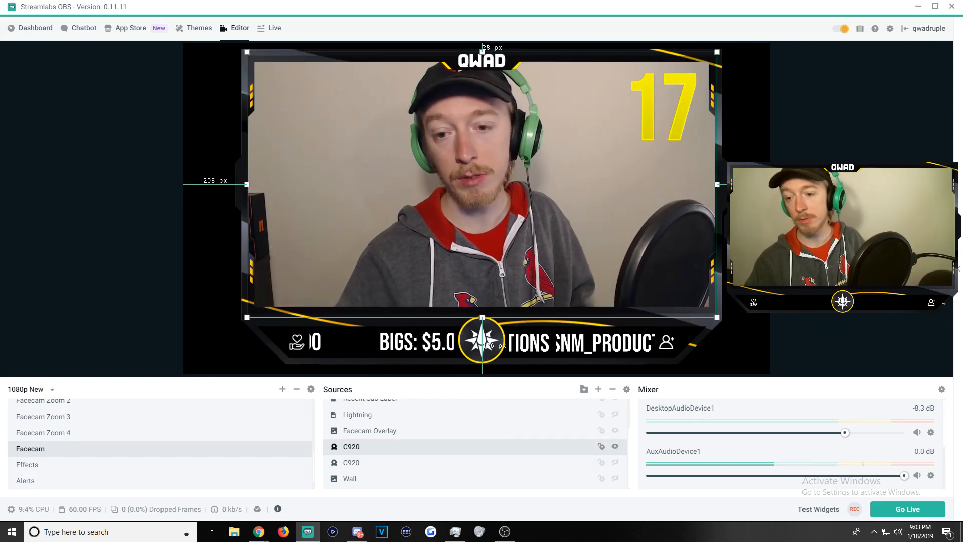
# - Select the Facecam Overlay, and show the Lightning source briefly before hiding it again
pyautogui.click(441, 432)
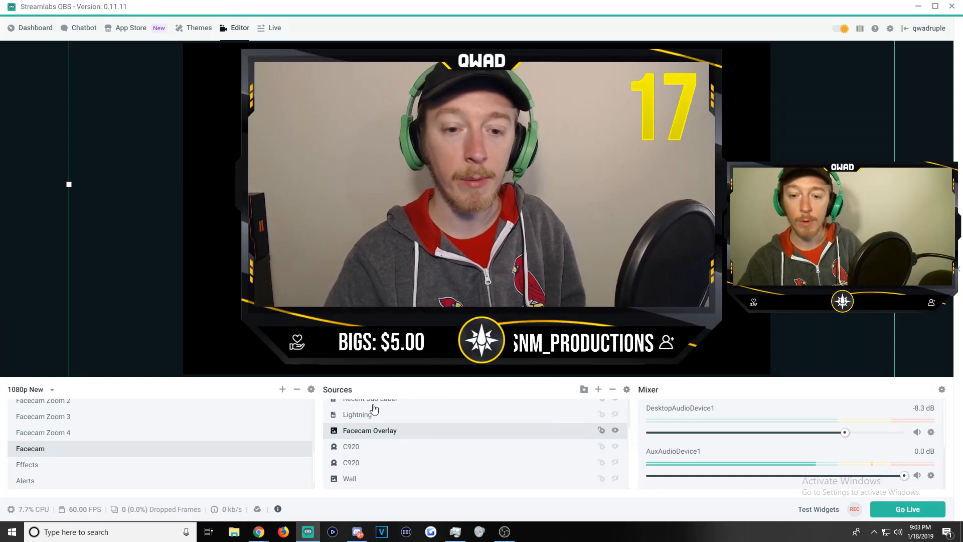
pyautogui.click(397, 416)
pyautogui.click(614, 417)
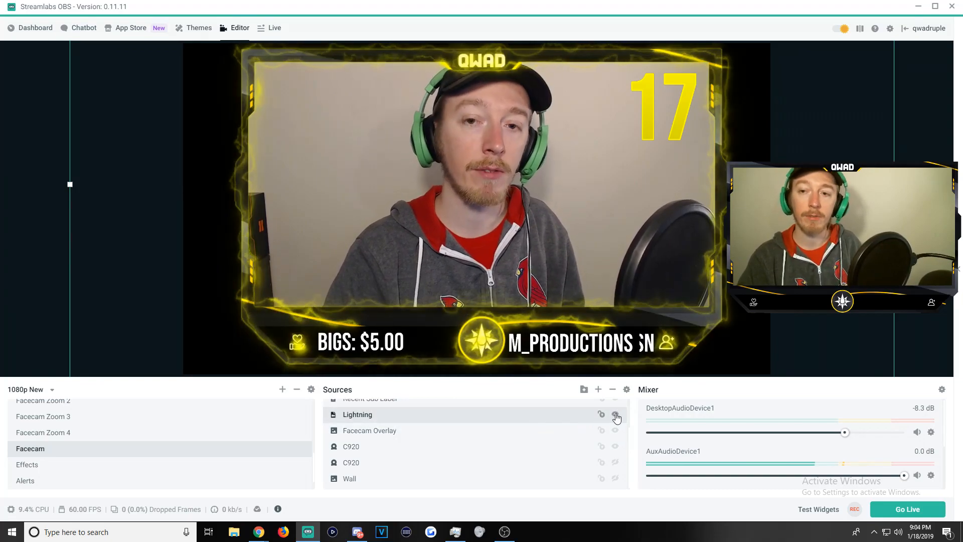
pyautogui.click(615, 418)
# - Toggle the Recent Sub, Recent Dono and Sub Count labels off and on, and select the Facecam Overlay
pyautogui.scroll(1, 510, 433)
pyautogui.scroll(1, 511, 433)
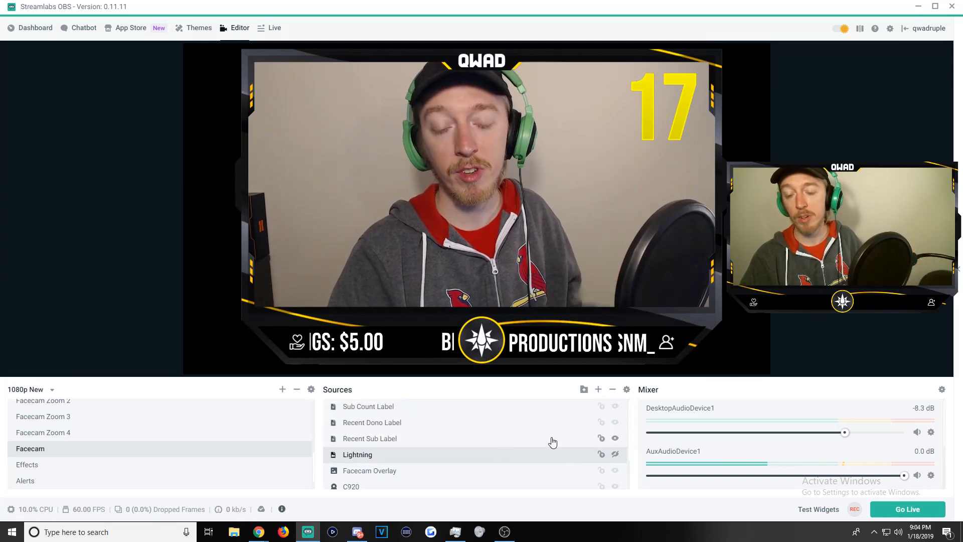
pyautogui.click(615, 439)
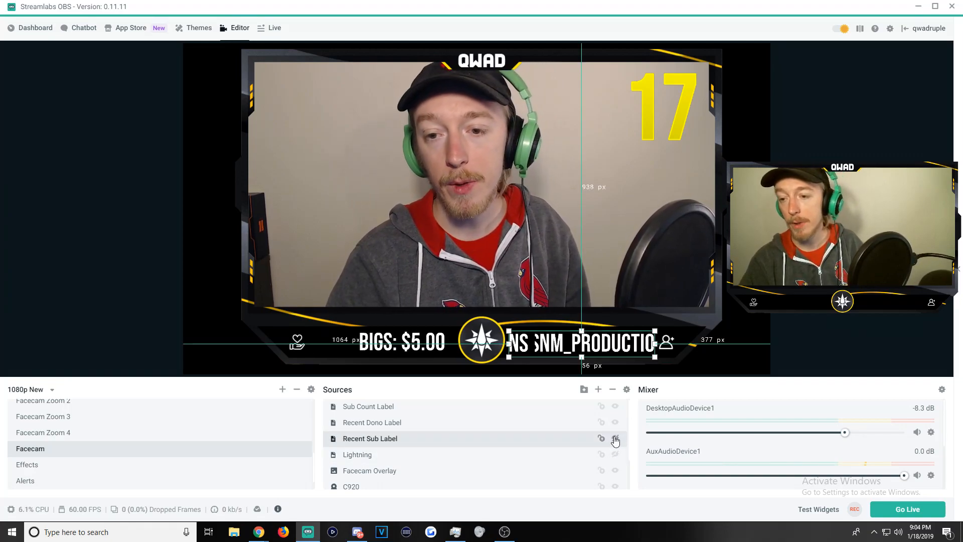
pyautogui.click(617, 424)
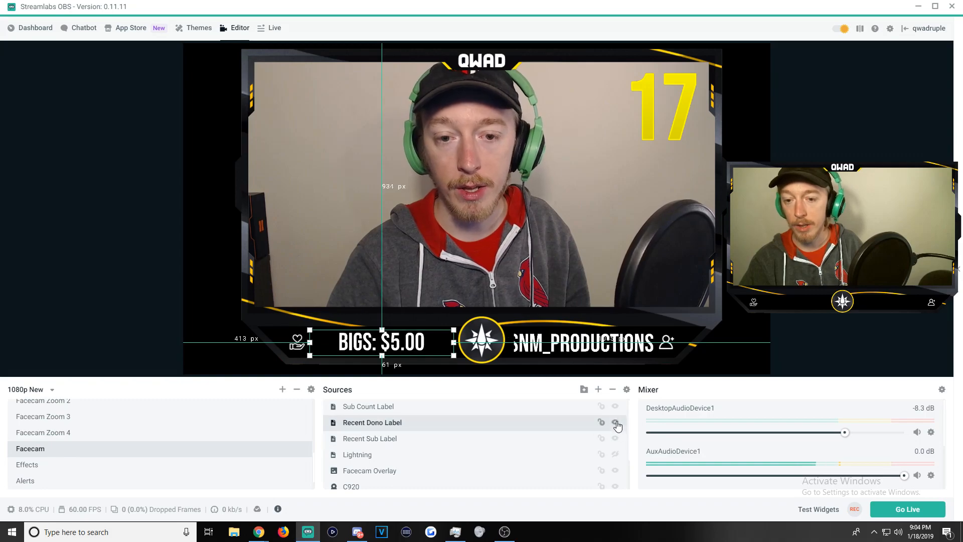
pyautogui.click(616, 407)
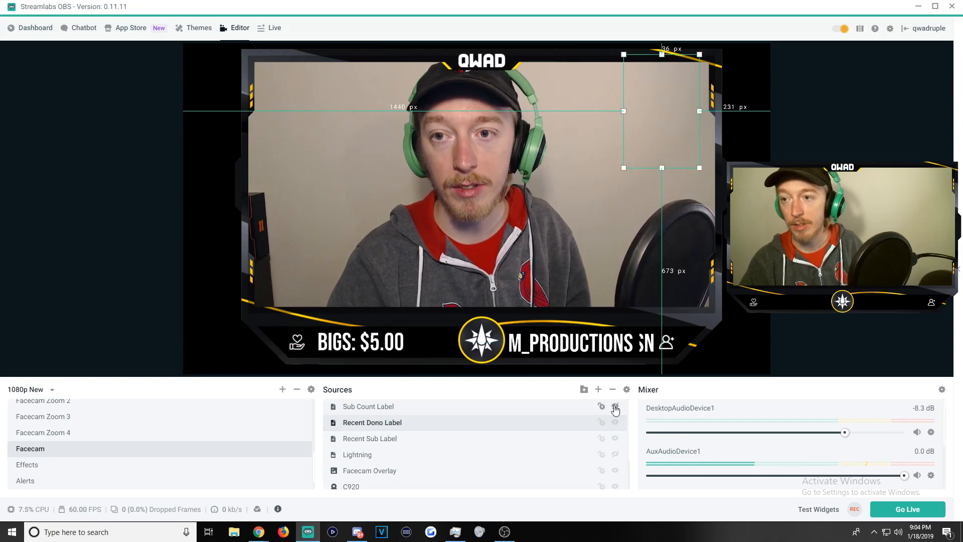
pyautogui.click(616, 407)
pyautogui.click(369, 471)
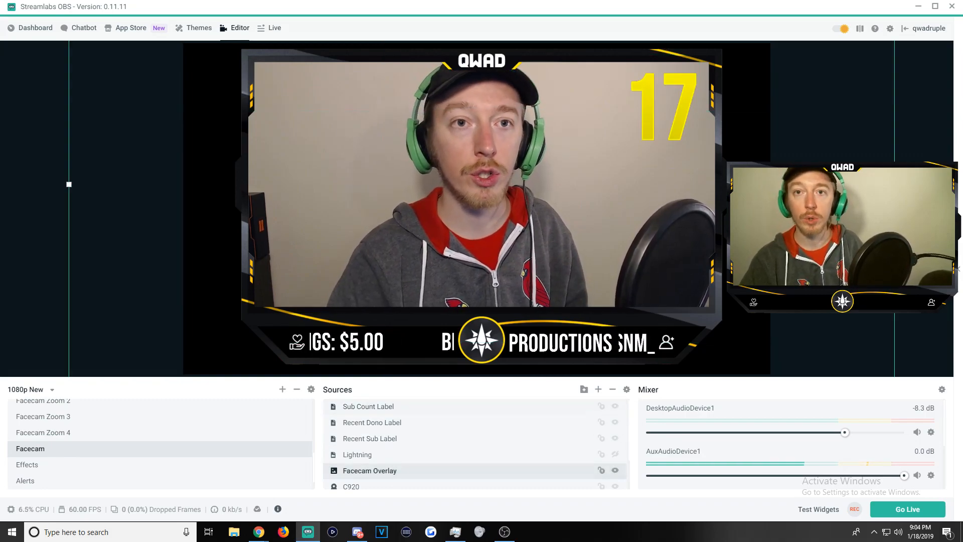
# - View the Start and BRB scenes, and look through BRB's sources to select its nested Facecam scene
pyautogui.scroll(5, 170, 448)
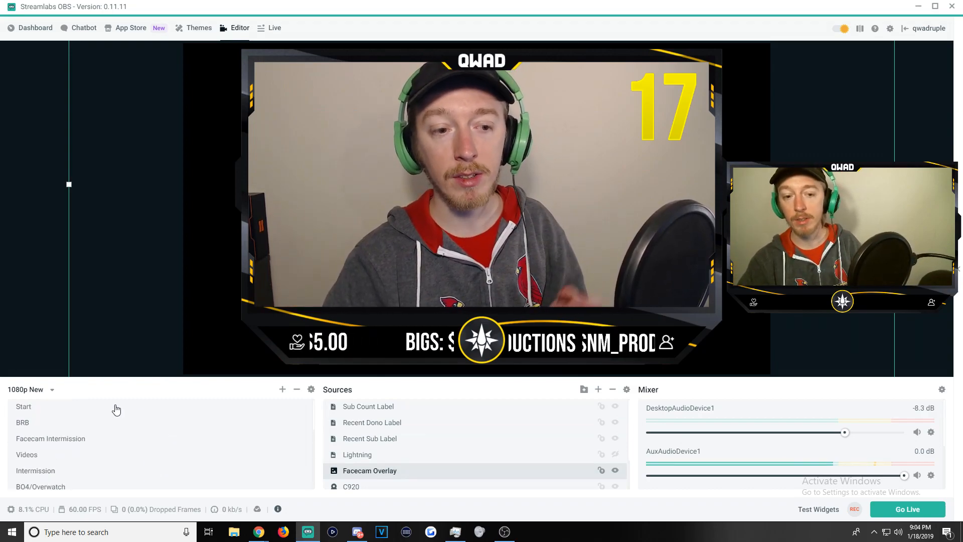
pyautogui.click(85, 413)
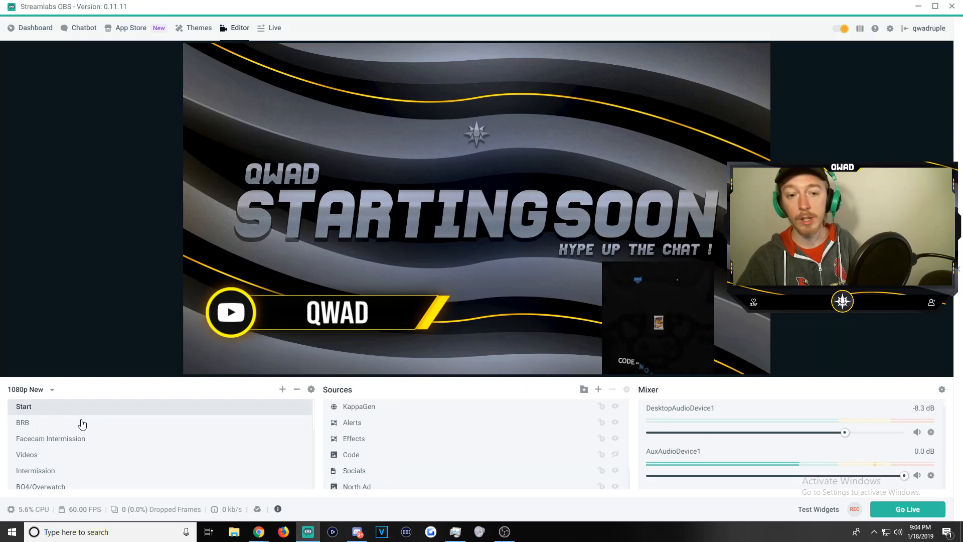
pyautogui.click(79, 423)
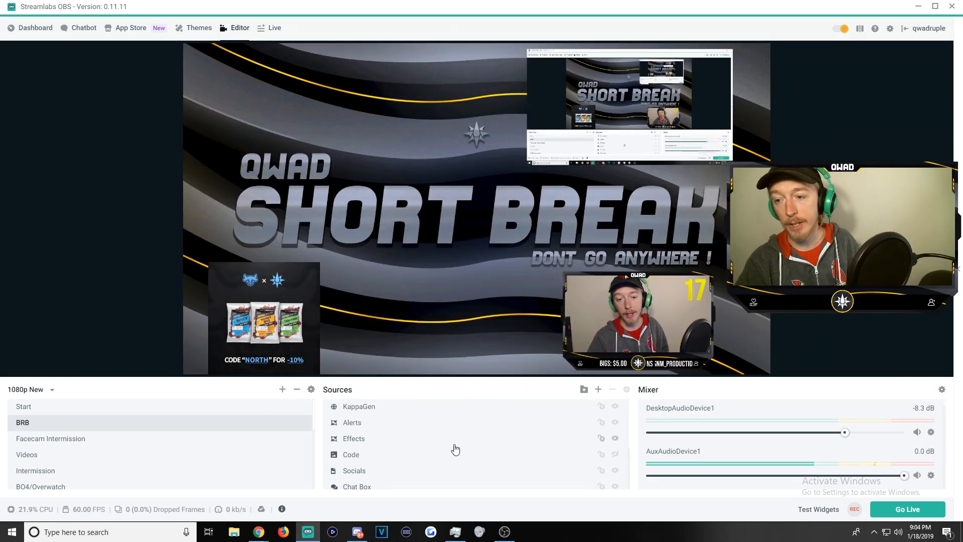
pyautogui.scroll(-3, 383, 454)
pyautogui.scroll(-1, 383, 454)
pyautogui.scroll(3, 358, 429)
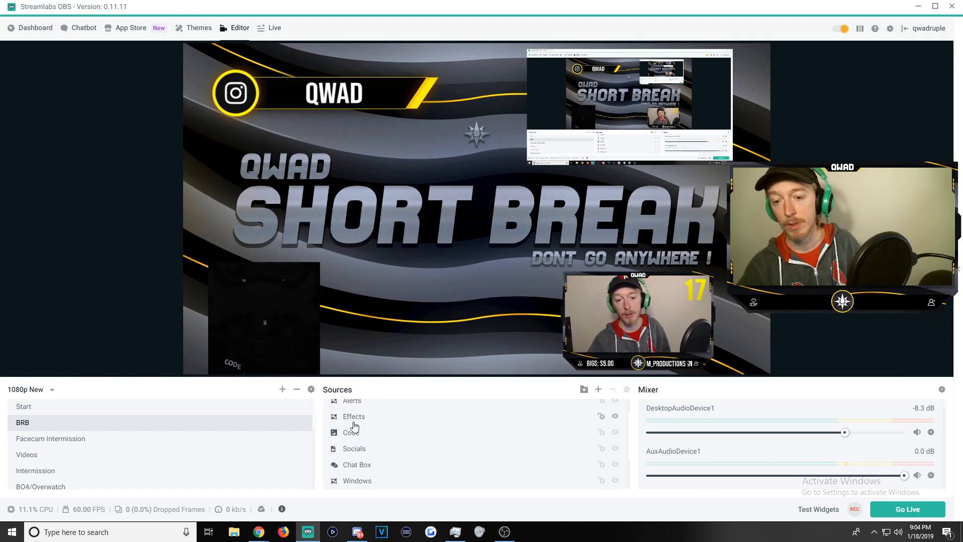
pyautogui.scroll(-2, 355, 434)
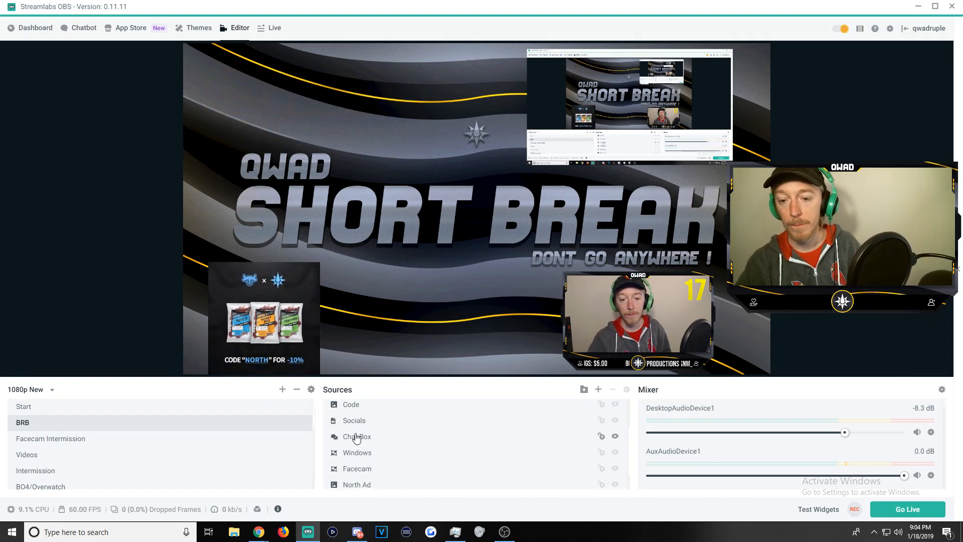
pyautogui.scroll(-1, 354, 444)
pyautogui.click(351, 447)
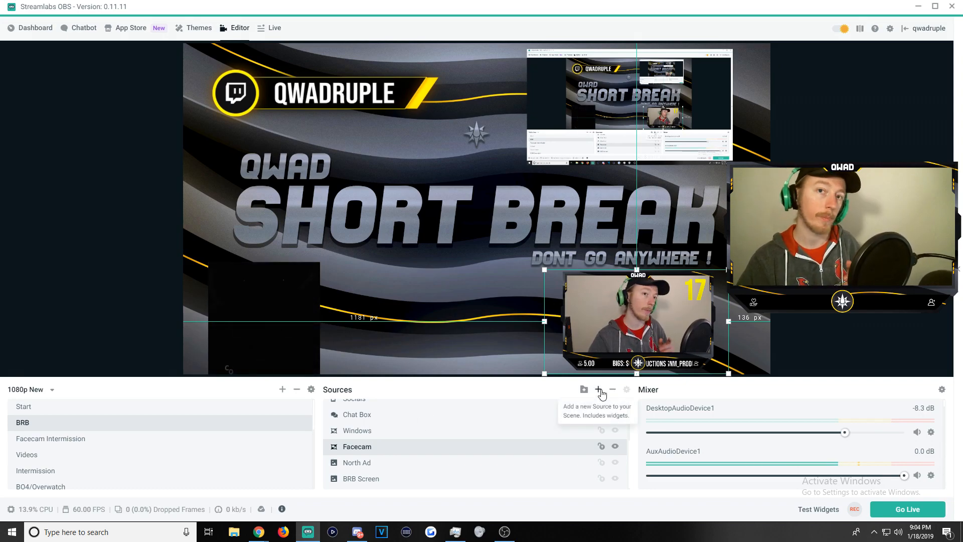
# - Return to the Facecam scene and select its subscriber count and Recent Sub labels
pyautogui.scroll(-5, 53, 485)
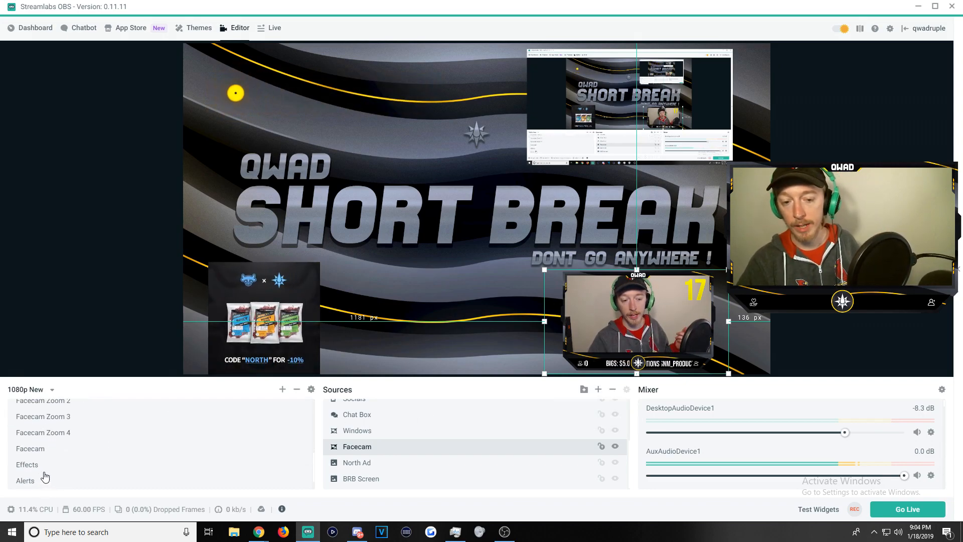
pyautogui.click(64, 450)
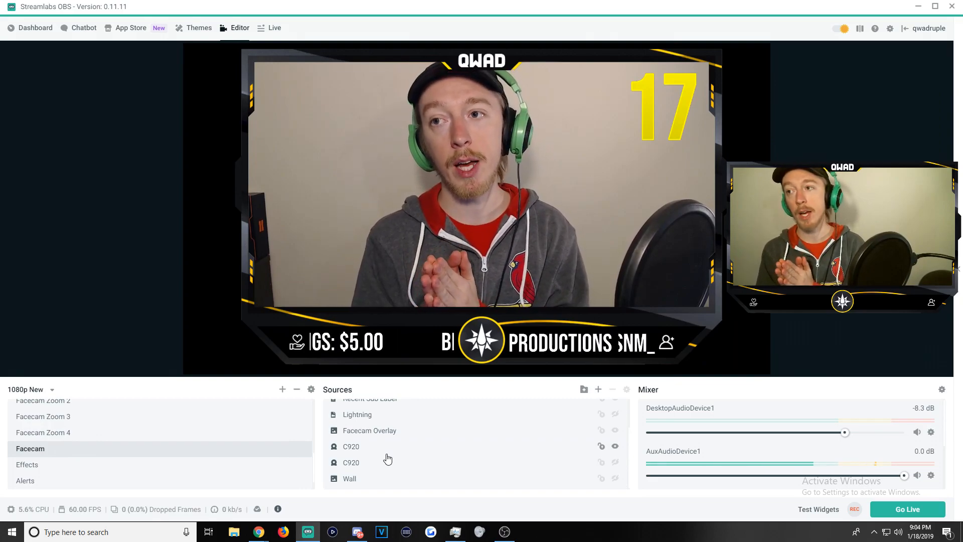
pyautogui.click(670, 119)
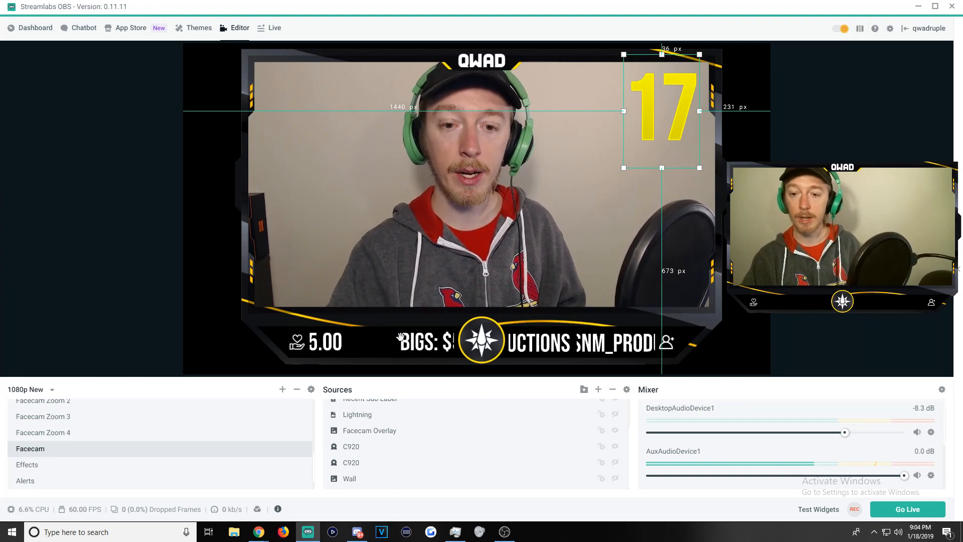
pyautogui.click(339, 402)
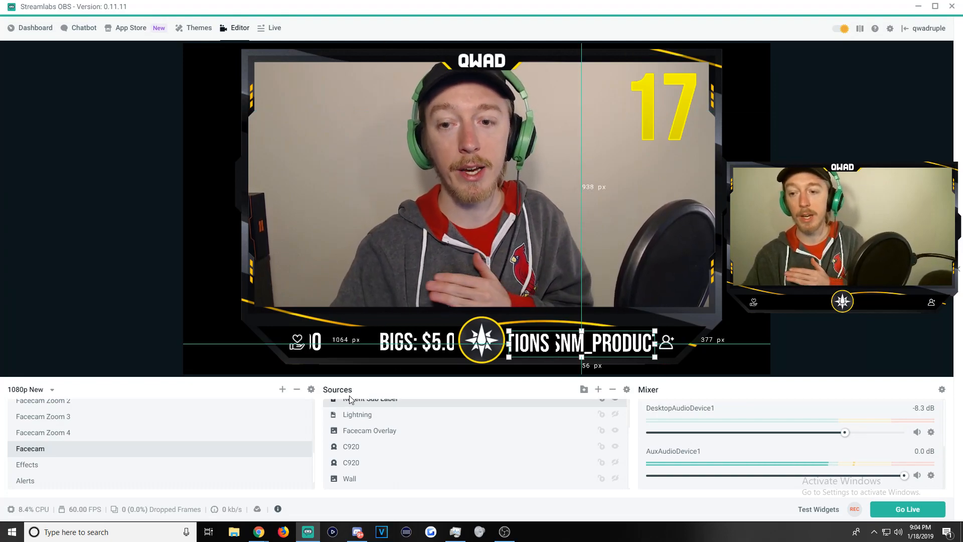
# - View the BRB, Facecam Intermission, Videos and Intermission scenes to examine how each one places the facecam
pyautogui.scroll(5, 103, 439)
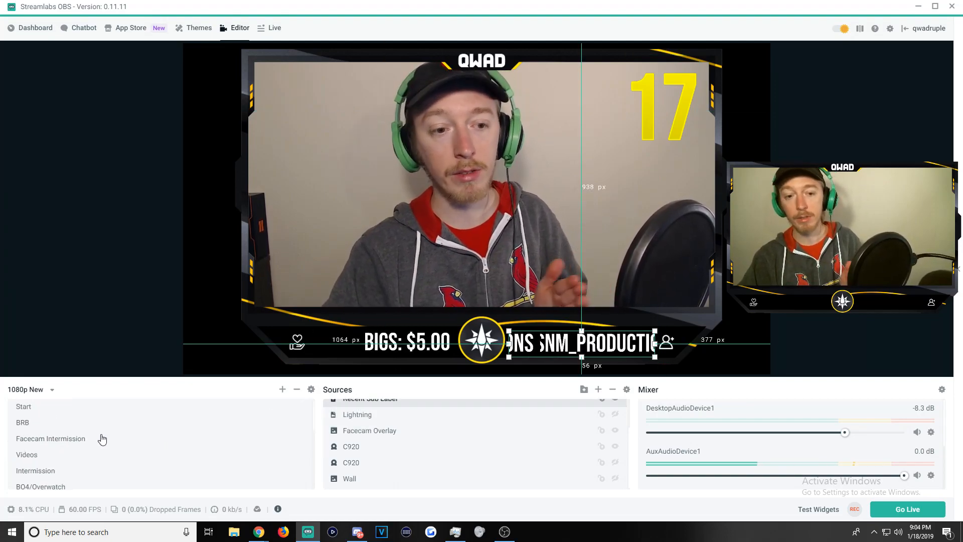
pyautogui.click(68, 427)
pyautogui.click(58, 439)
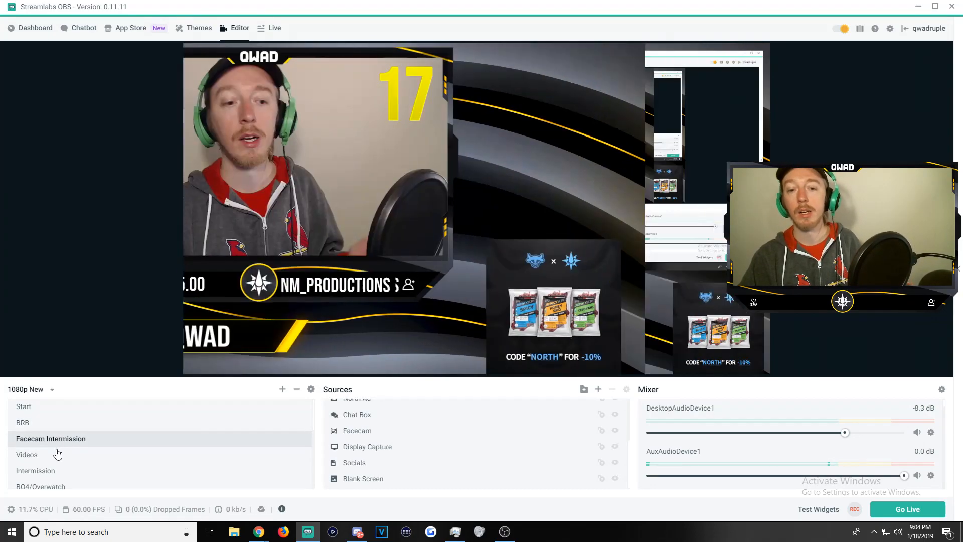
pyautogui.click(58, 454)
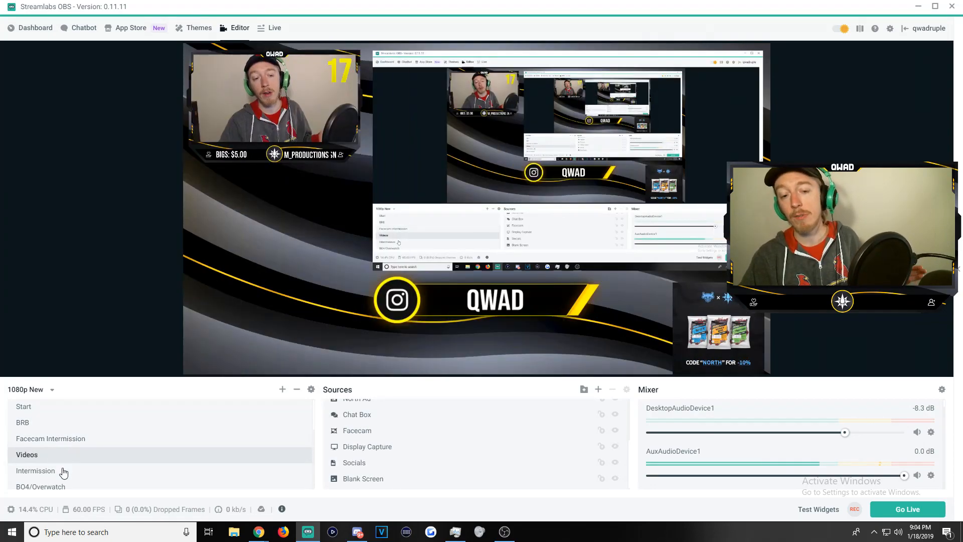
pyautogui.click(62, 472)
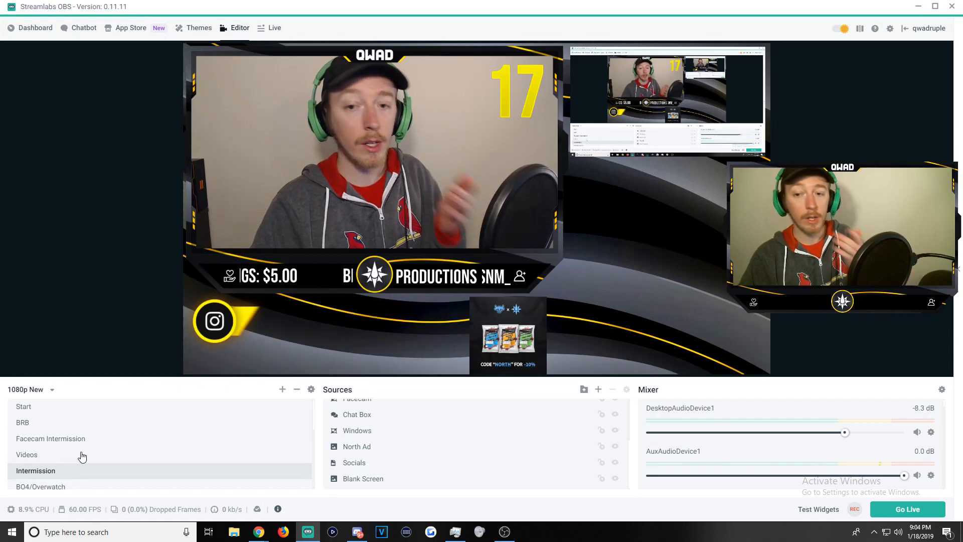
# - Add the existing Facecam scene as a Scene source in the BRB scene
pyautogui.click(73, 427)
pyautogui.click(598, 390)
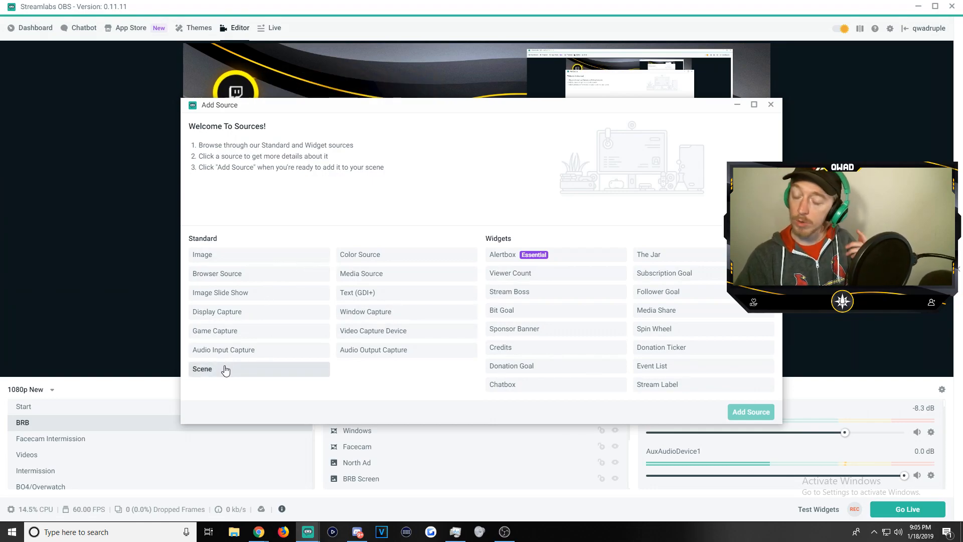
pyautogui.click(226, 372)
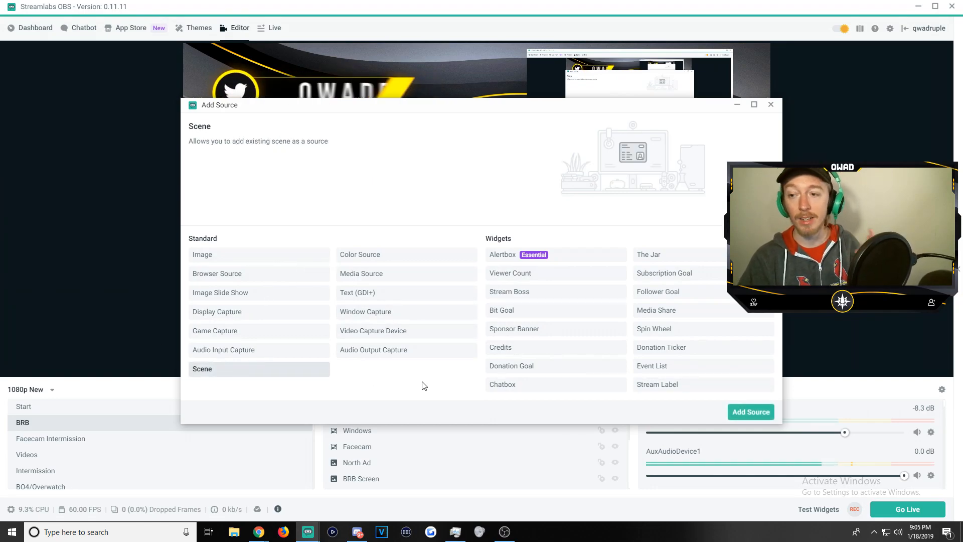
pyautogui.click(742, 417)
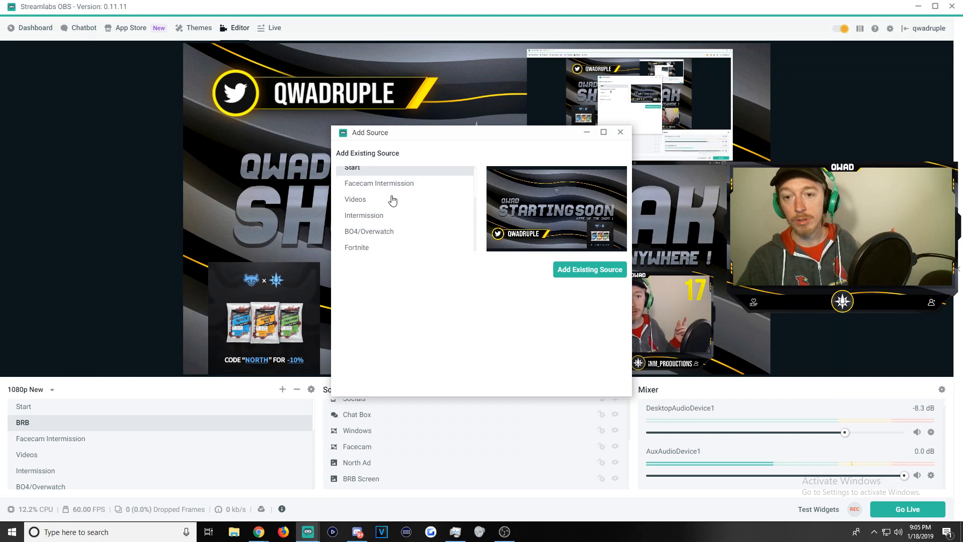
pyautogui.scroll(-5, 382, 211)
pyautogui.click(375, 200)
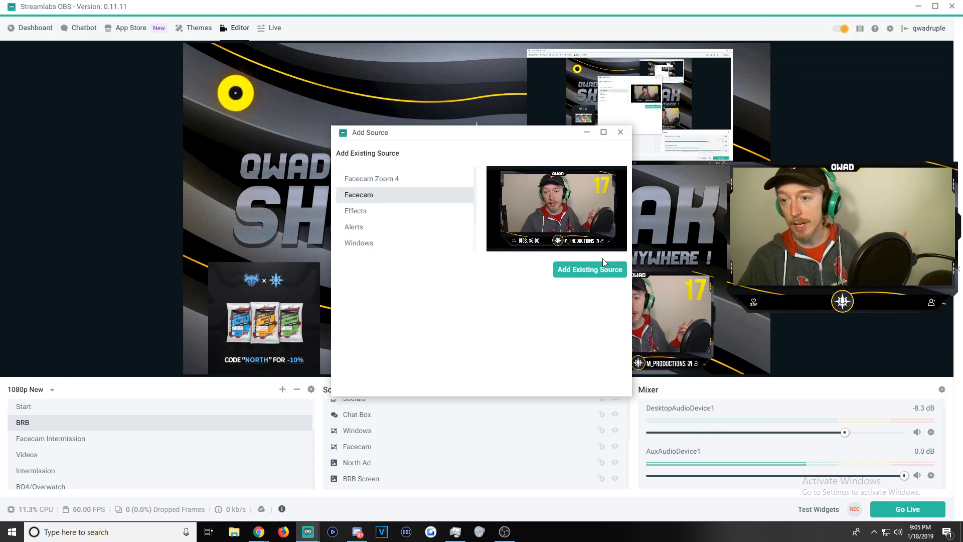
pyautogui.click(590, 269)
pyautogui.scroll(3, 447, 437)
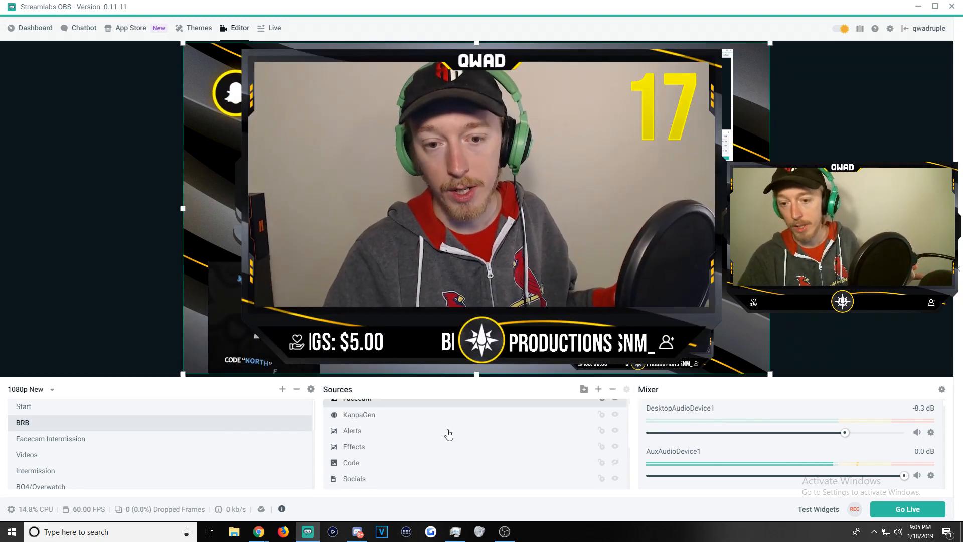
# - Remove the newly added Facecam source from the BRB scene and select the scene's original nested Facecam source
pyautogui.click(612, 390)
pyautogui.click(509, 266)
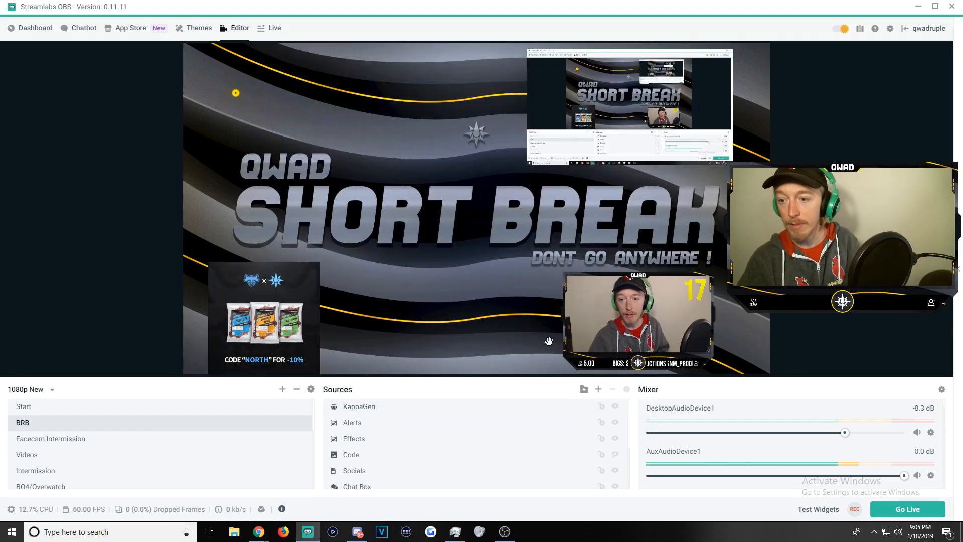
pyautogui.scroll(-2, 379, 450)
pyautogui.scroll(-2, 380, 452)
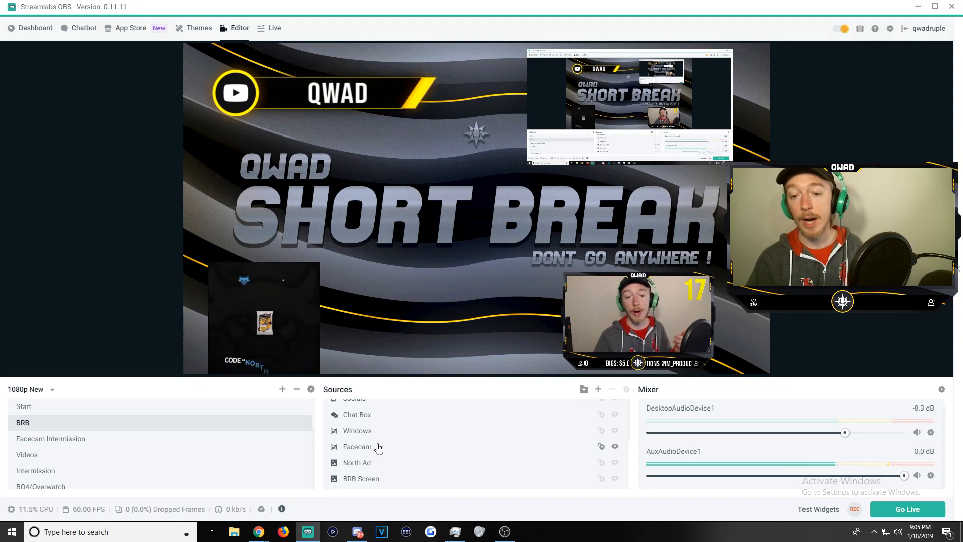
pyautogui.click(376, 446)
# - View the Facecam Intermission and Videos scenes, and select the Elgato Window source in the Windows scene
pyautogui.click(85, 438)
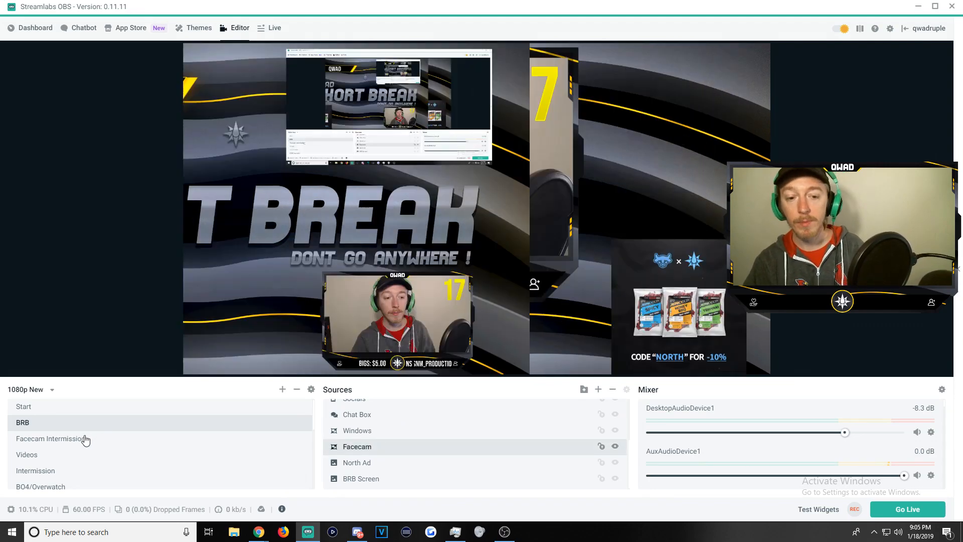
pyautogui.click(48, 459)
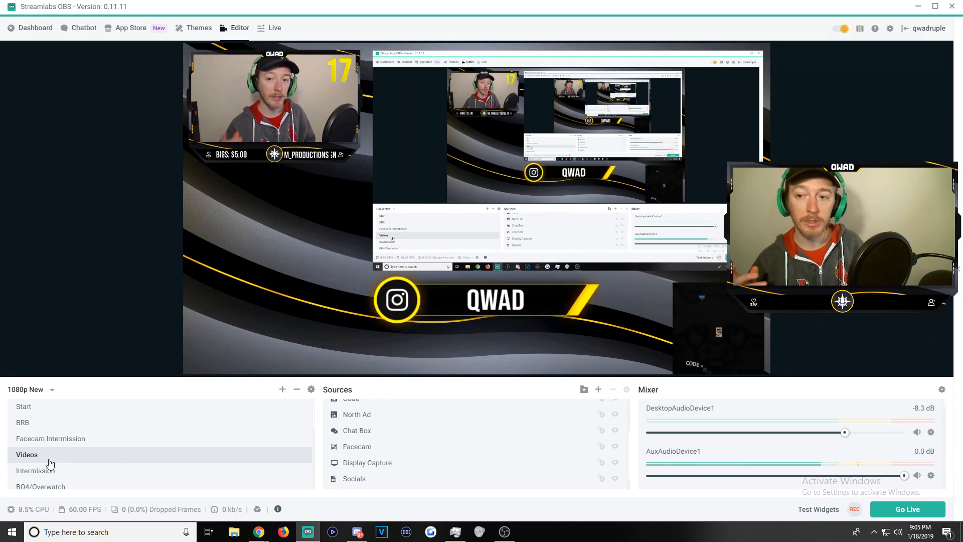
pyautogui.scroll(-8, 49, 462)
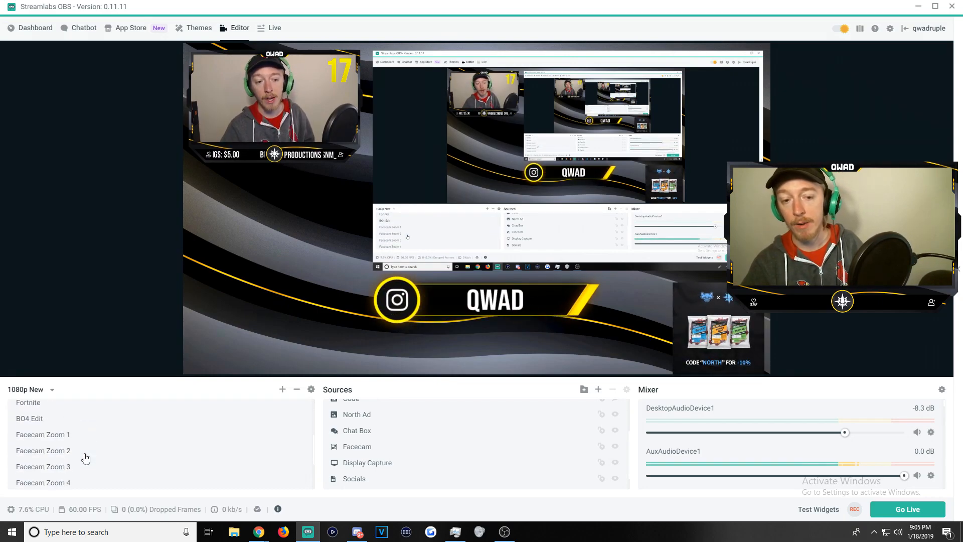
pyautogui.click(36, 481)
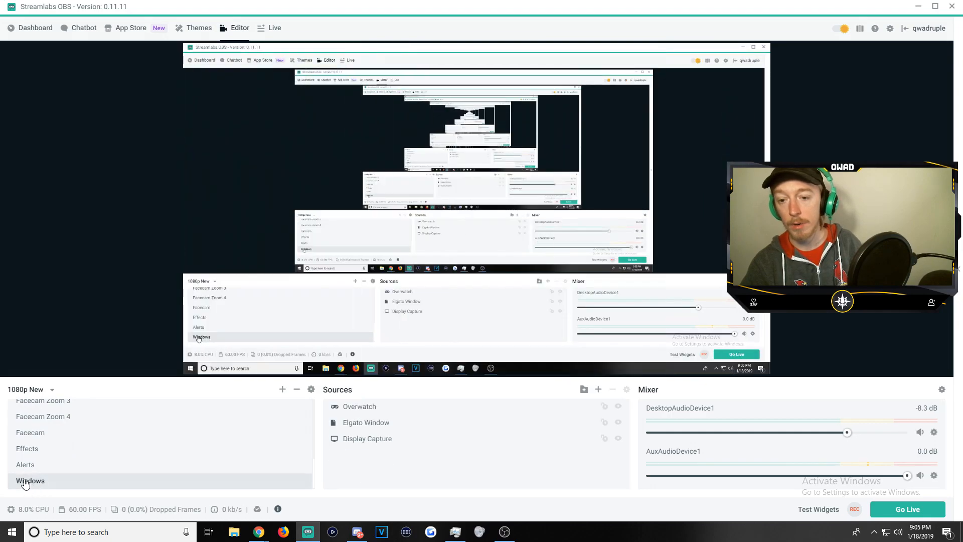
pyautogui.click(377, 426)
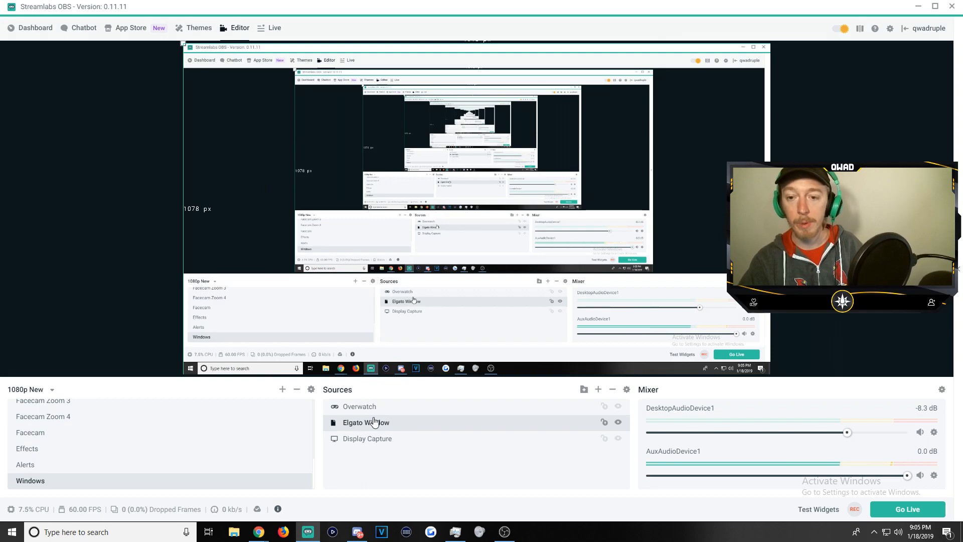
# - Revisit the Videos and BRB scenes to compare their facecam placement, and return to the dedicated Facecam scene
pyautogui.scroll(5, 59, 448)
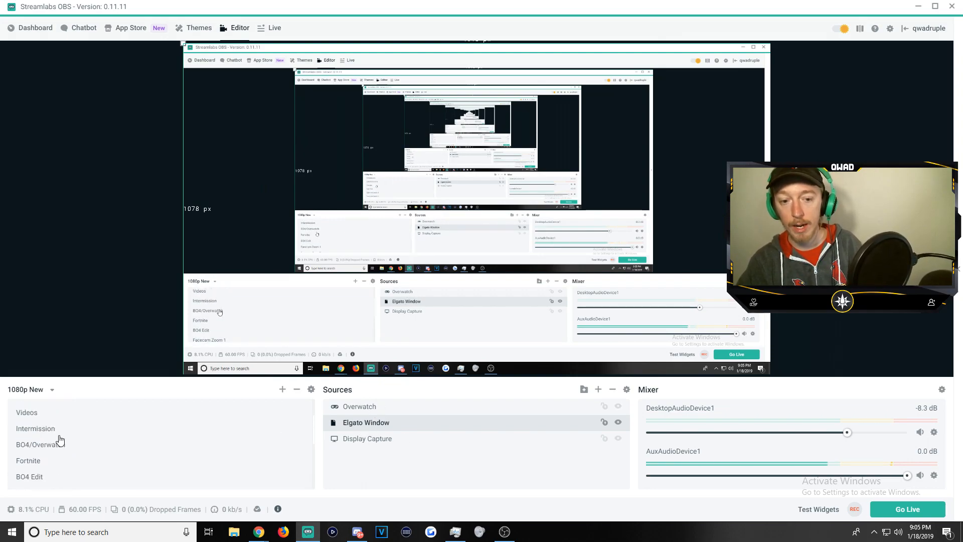
pyautogui.click(45, 438)
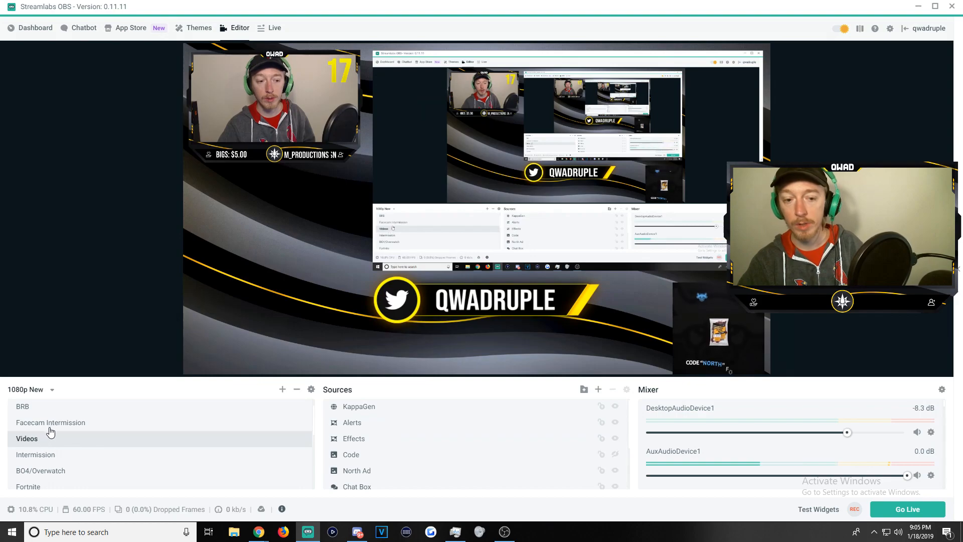
pyautogui.scroll(1, 55, 445)
pyautogui.click(62, 424)
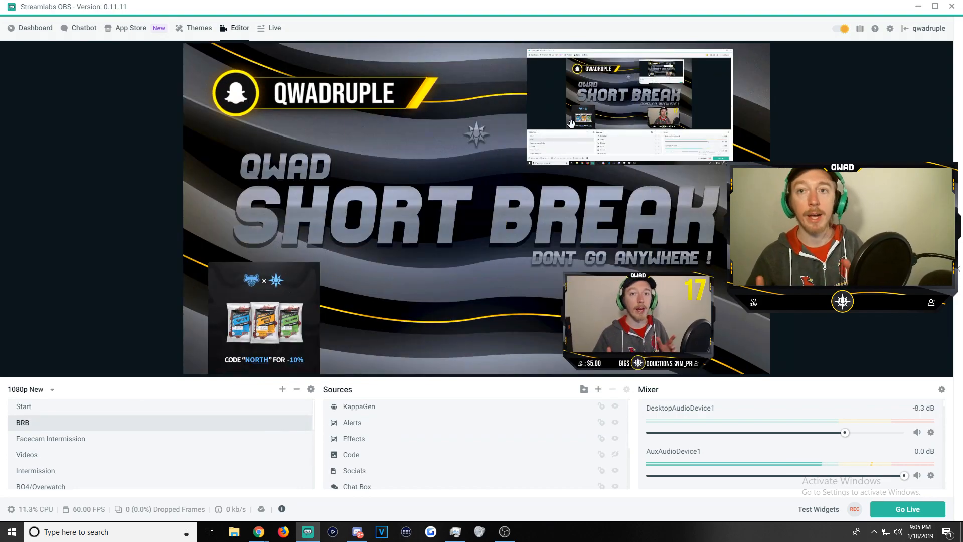
pyautogui.scroll(-4, 109, 436)
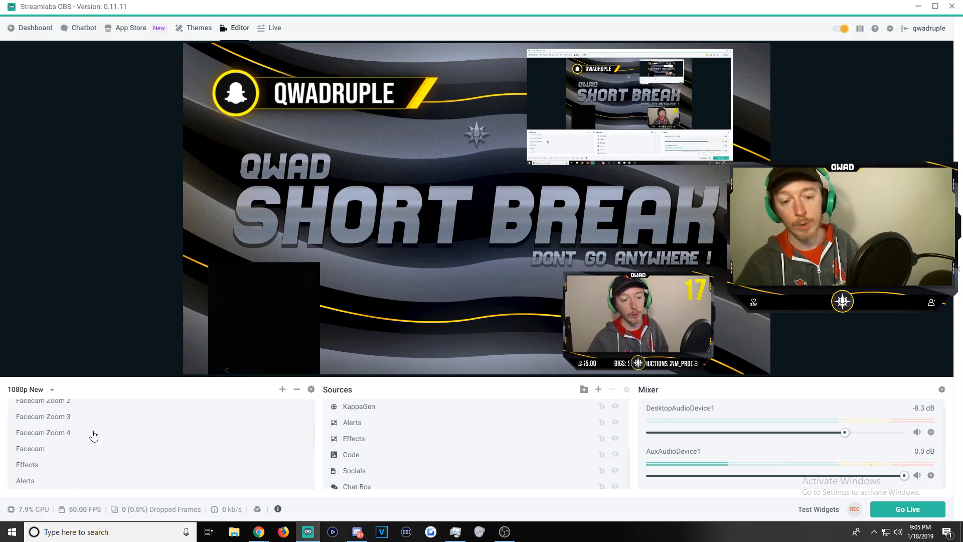
pyautogui.click(65, 448)
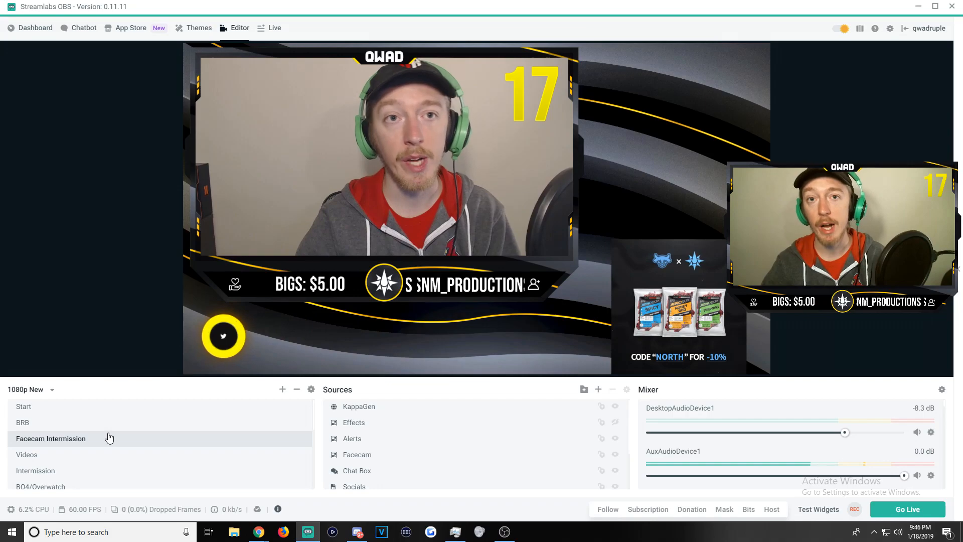
# - Select the Alert Box source in the Alerts scene and trigger a test Follow alert
pyautogui.scroll(-5, 150, 448)
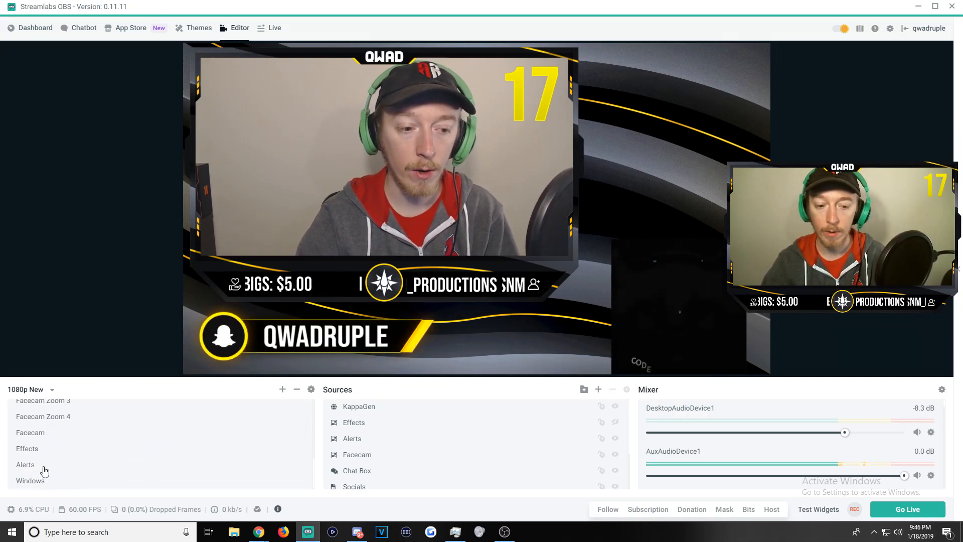
pyautogui.click(61, 461)
pyautogui.click(568, 413)
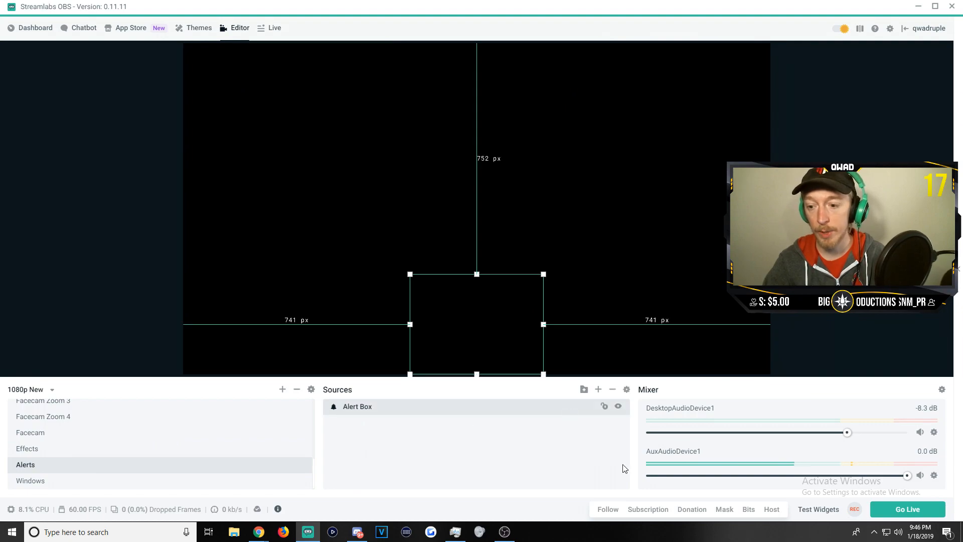
pyautogui.click(608, 510)
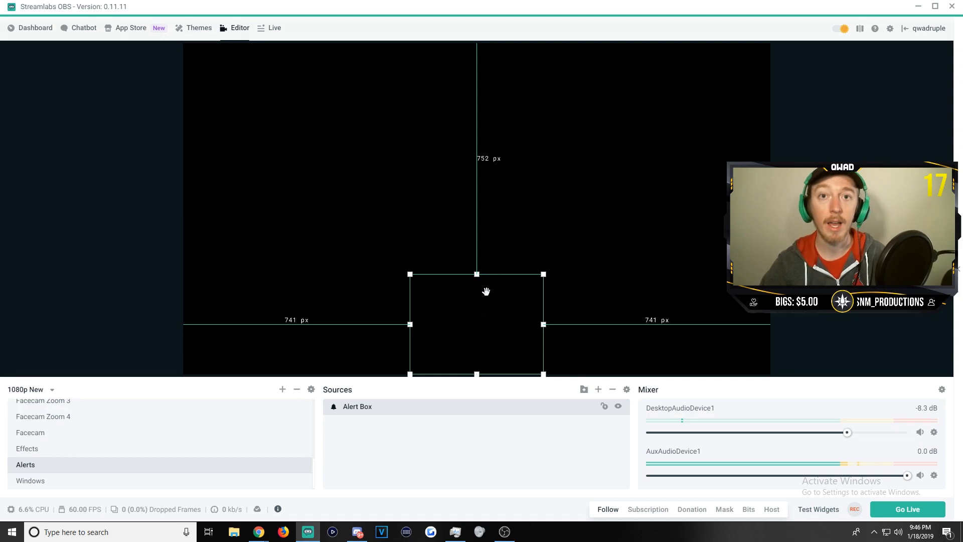
# - Switch to the Fortnite scene and trigger a test Follow alert there
pyautogui.scroll(3, 71, 427)
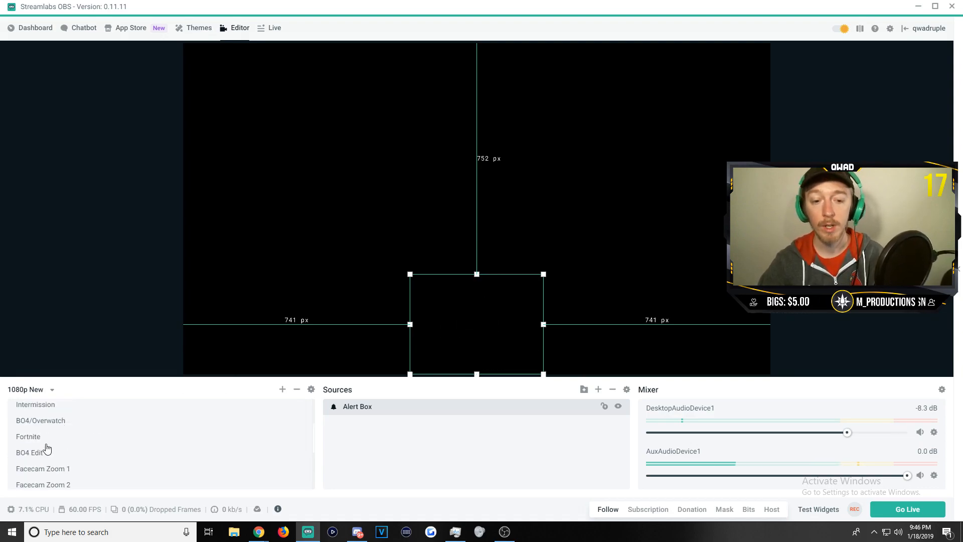
pyautogui.click(41, 438)
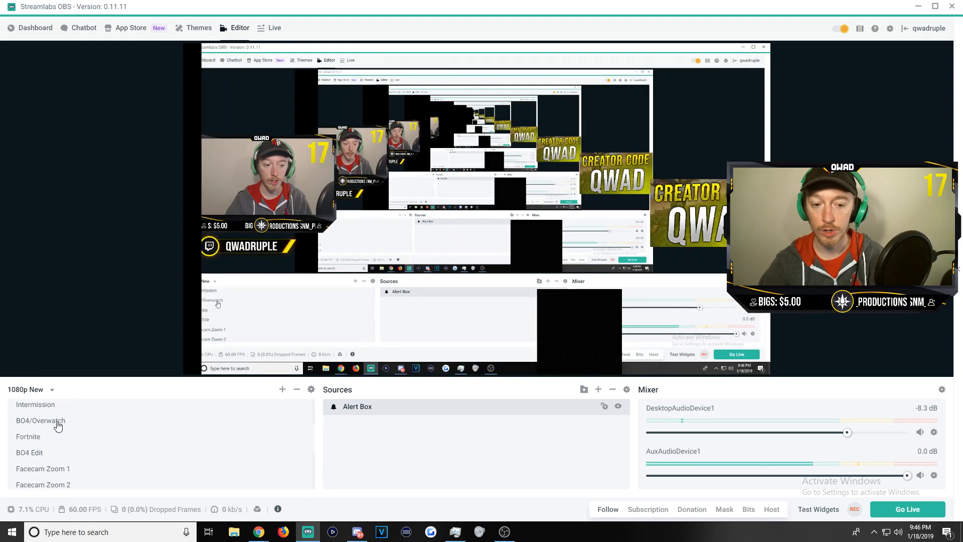
pyautogui.click(608, 509)
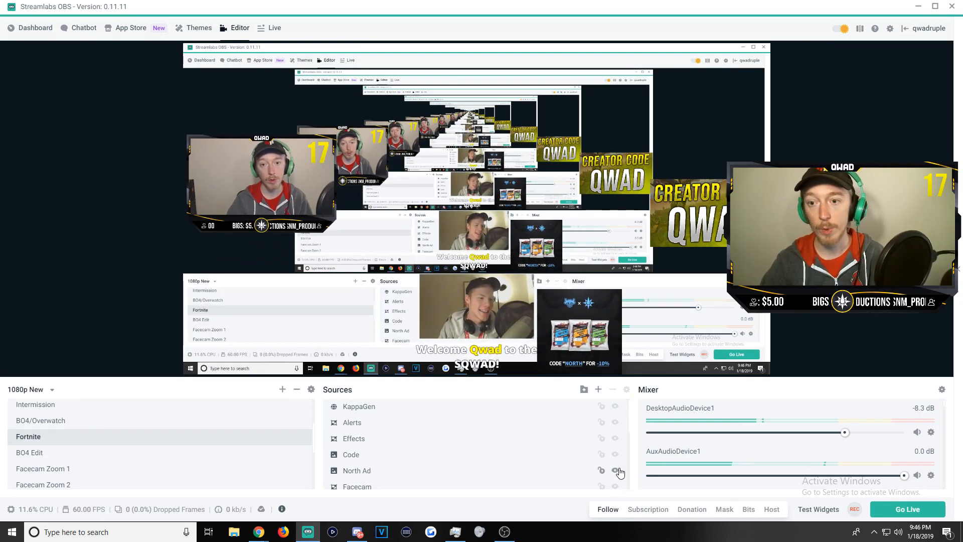
# - View the BO4/Overwatch, Intermission, Videos and Facecam Intermission scenes to examine how each one displays the running alert
pyautogui.click(95, 421)
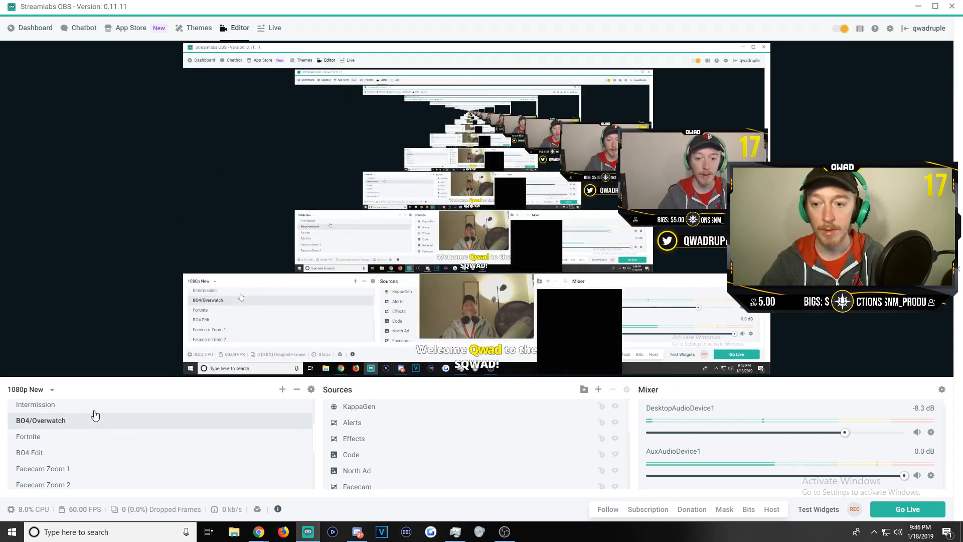
pyautogui.click(98, 406)
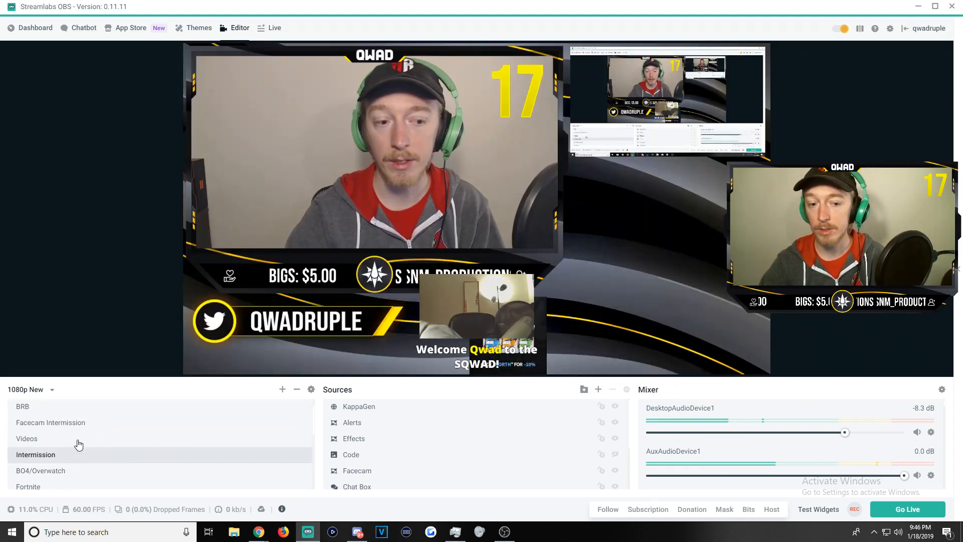
pyautogui.click(82, 438)
pyautogui.click(88, 422)
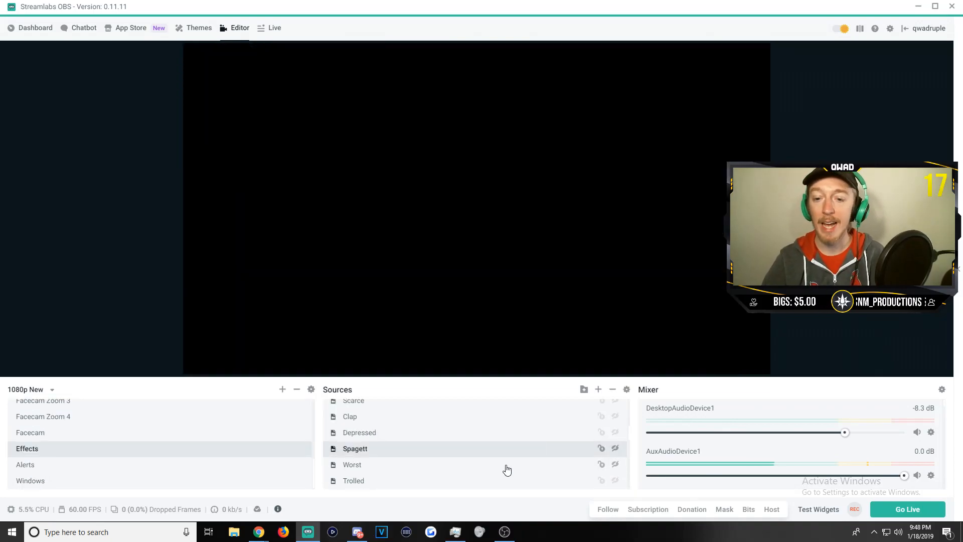
# - Look through the Effects scene's sources and toggle the visibility of the Spagett effect to preview it
pyautogui.scroll(-5, 507, 470)
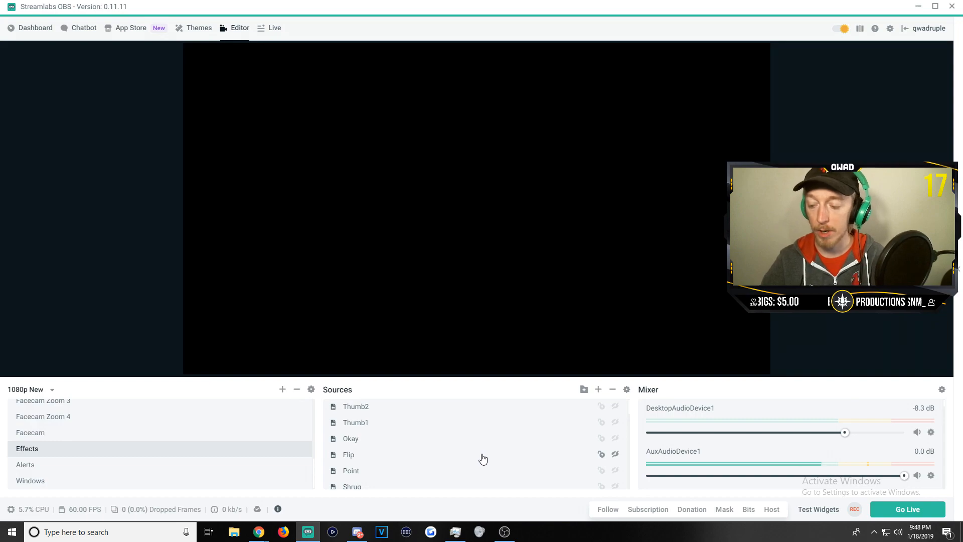
pyautogui.scroll(5, 472, 456)
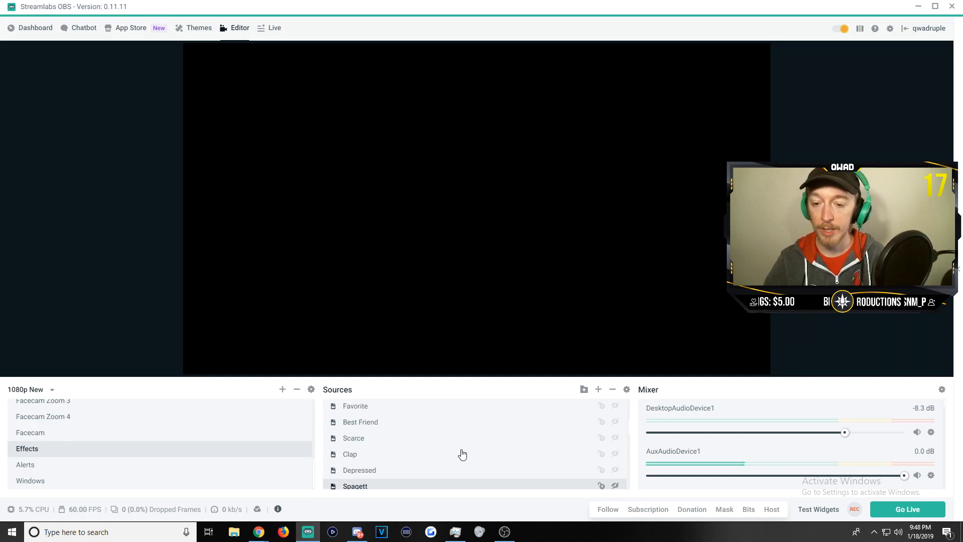
pyautogui.click(616, 449)
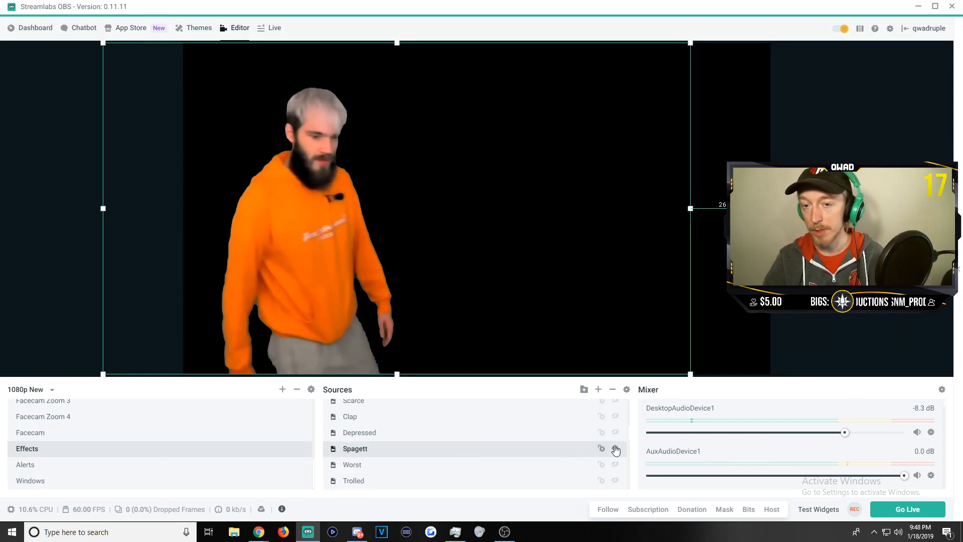
pyautogui.click(615, 449)
# - View the Facecam Intermission scene and select its nested Effects source to examine the effect playing there
pyautogui.scroll(5, 139, 454)
pyautogui.scroll(1, 139, 454)
pyautogui.click(88, 423)
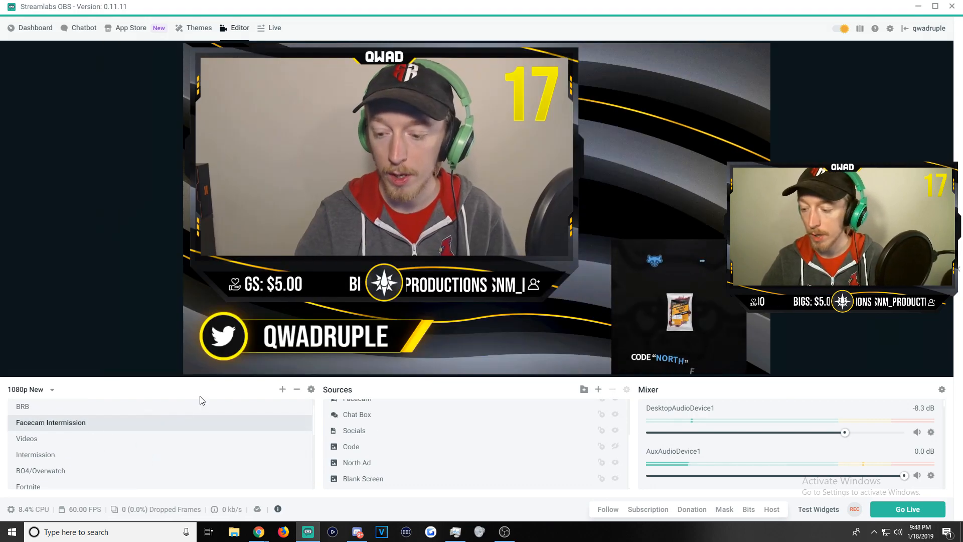
pyautogui.click(357, 362)
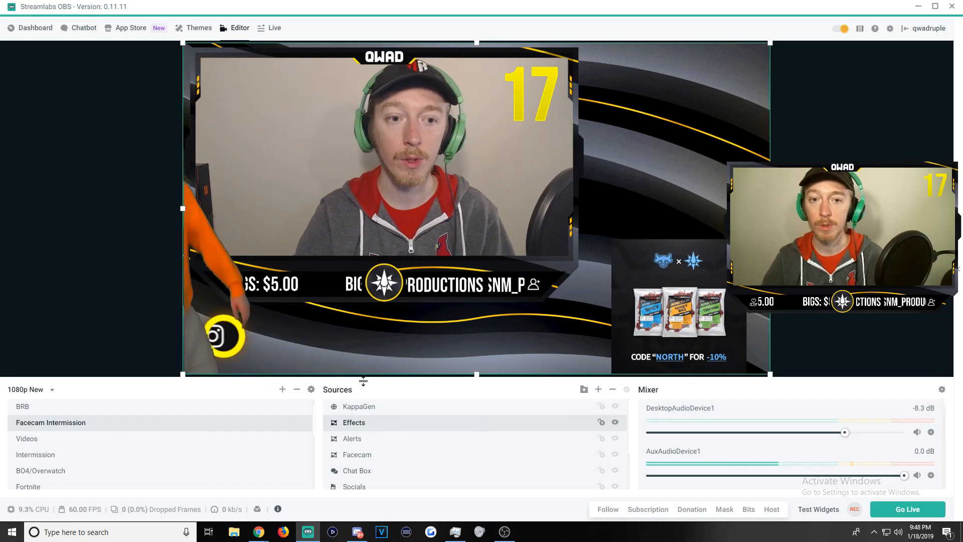
pyautogui.click(101, 240)
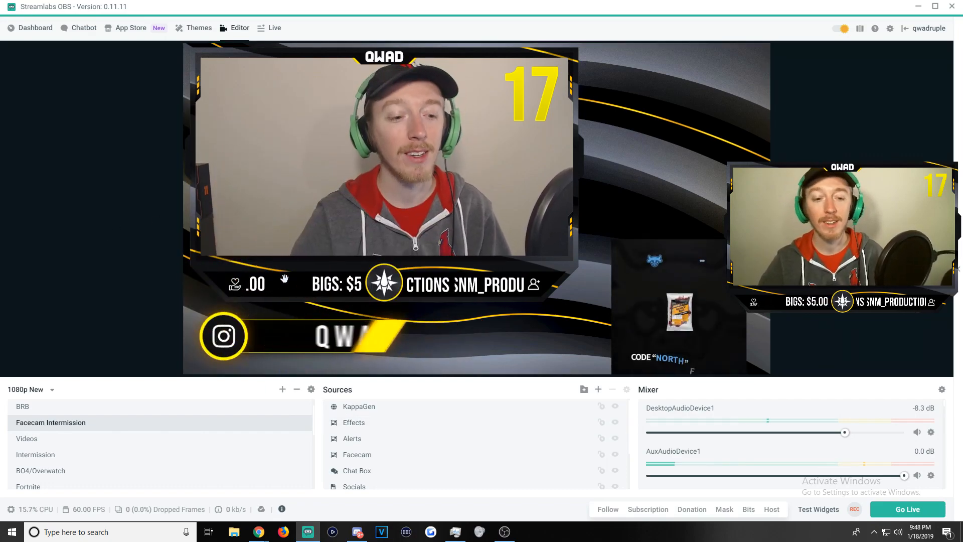
# - Make the Okay effect visible in the Effects scene and return to the Facecam Intermission scene to view it
pyautogui.scroll(-5, 99, 464)
pyautogui.click(66, 447)
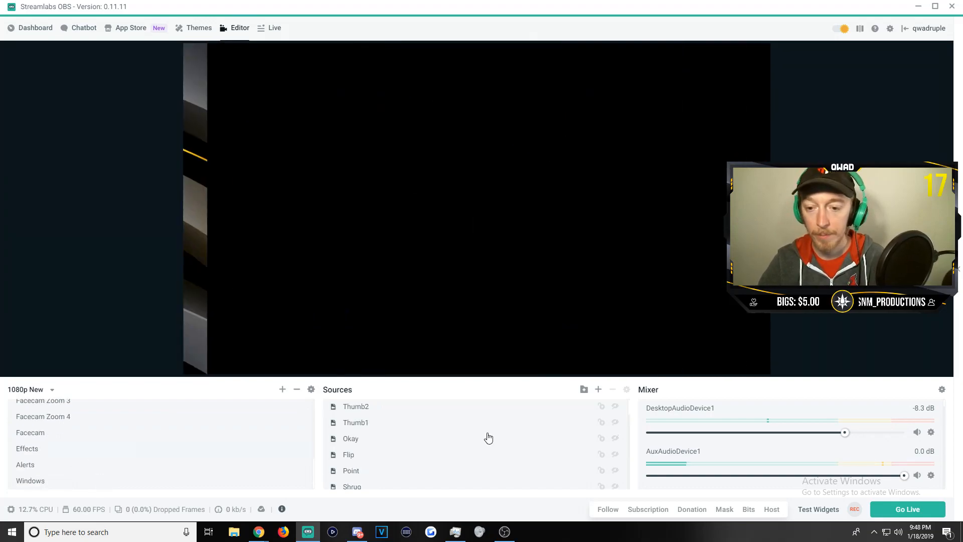
pyautogui.click(616, 438)
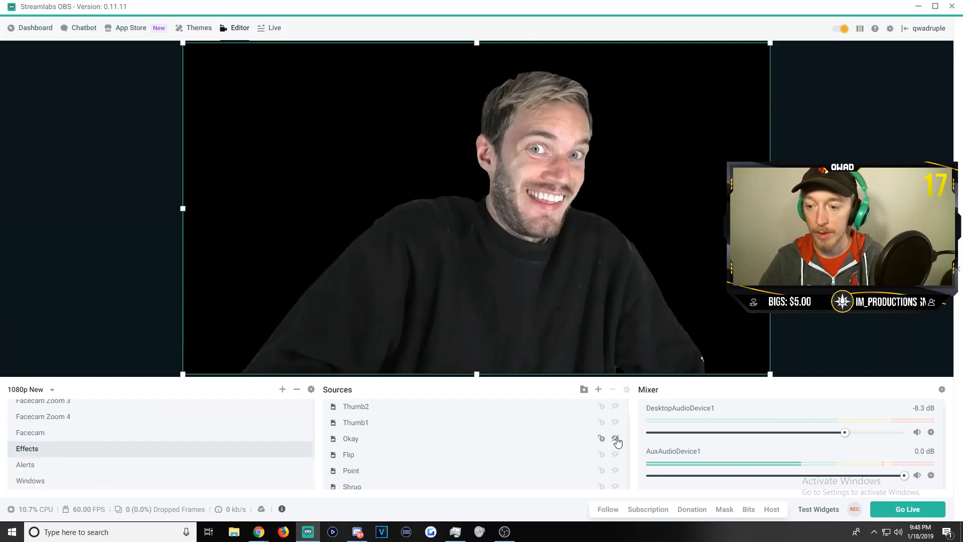
pyautogui.scroll(5, 90, 426)
pyautogui.click(64, 440)
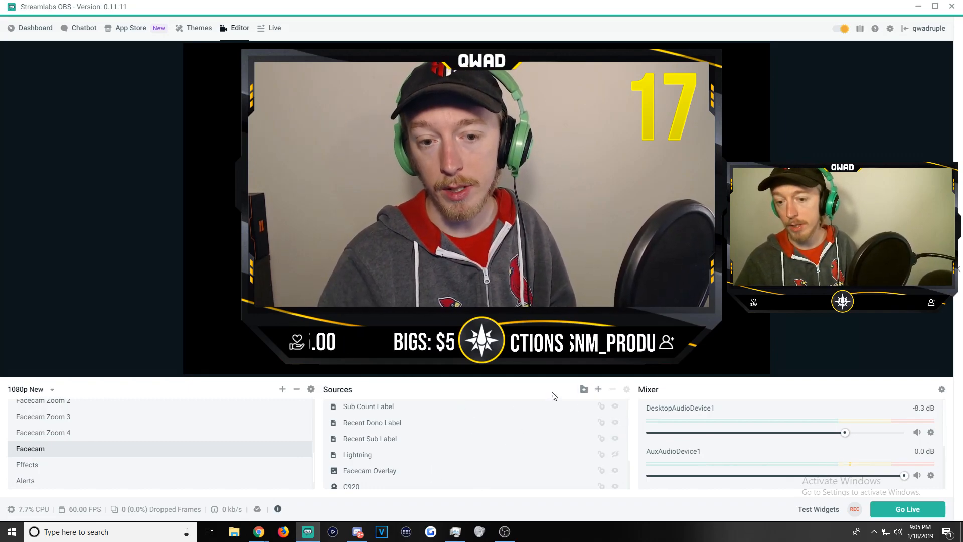
# - Open the Sub Count Label's properties and look through the available label types, down to the subscriber options
pyautogui.click(359, 407)
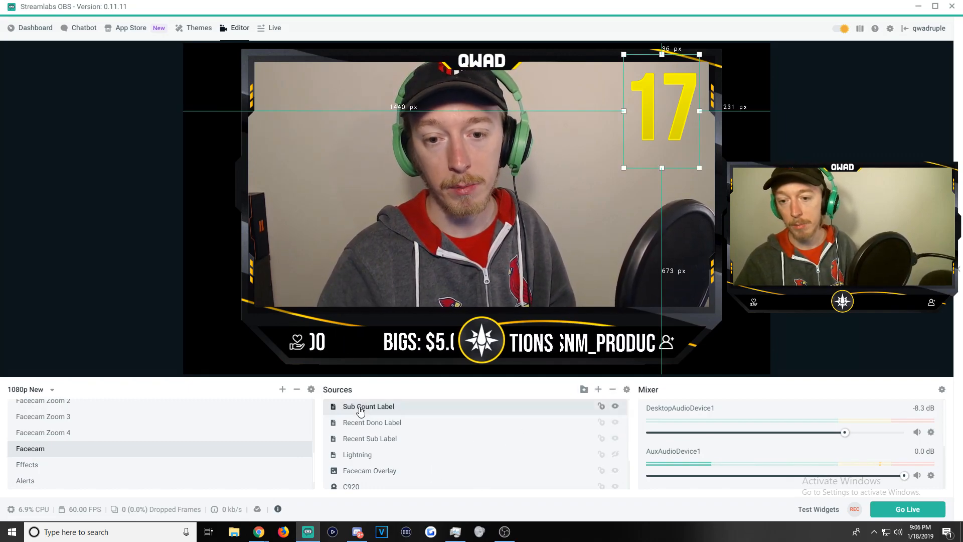
pyautogui.rightClick(384, 411)
pyautogui.click(409, 381)
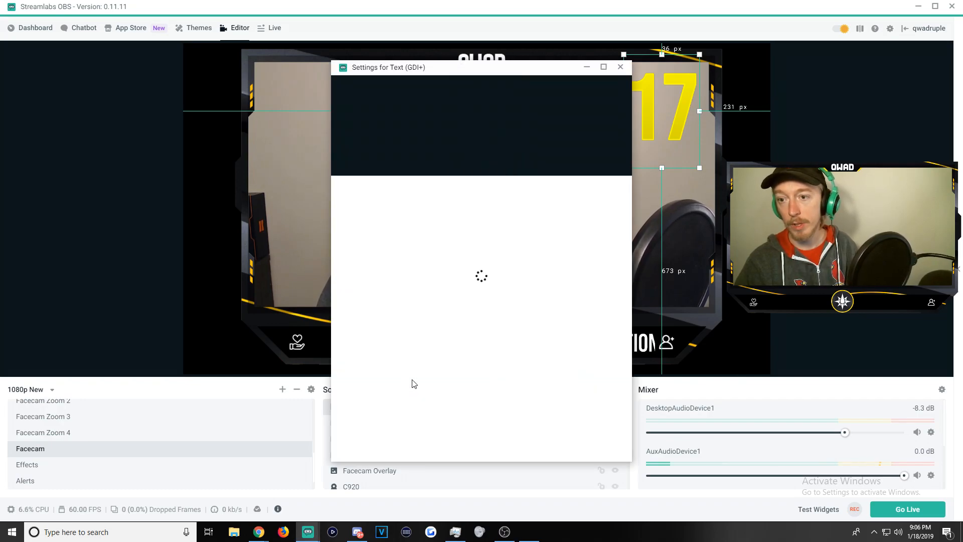
pyautogui.click(522, 192)
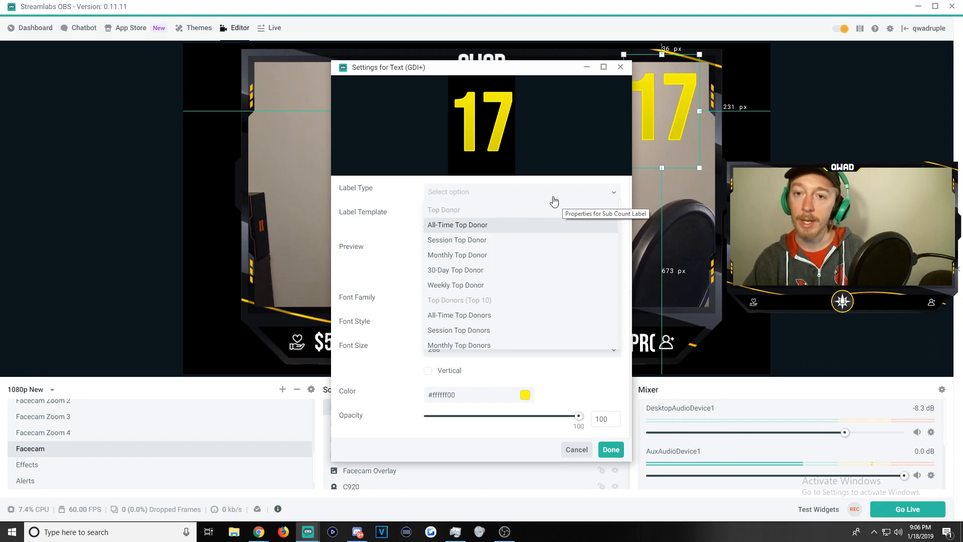
pyautogui.scroll(-4, 537, 300)
pyautogui.scroll(-5, 536, 300)
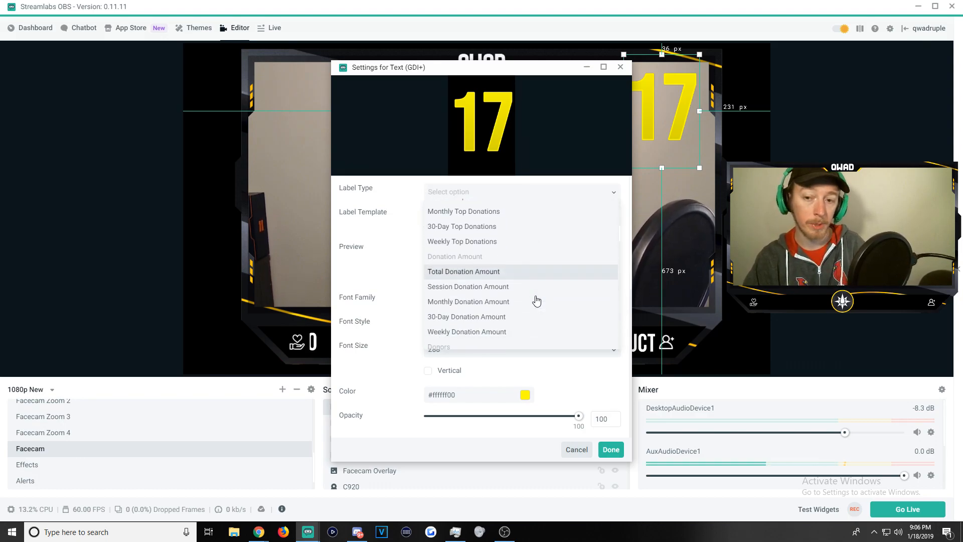
pyautogui.scroll(-10, 536, 300)
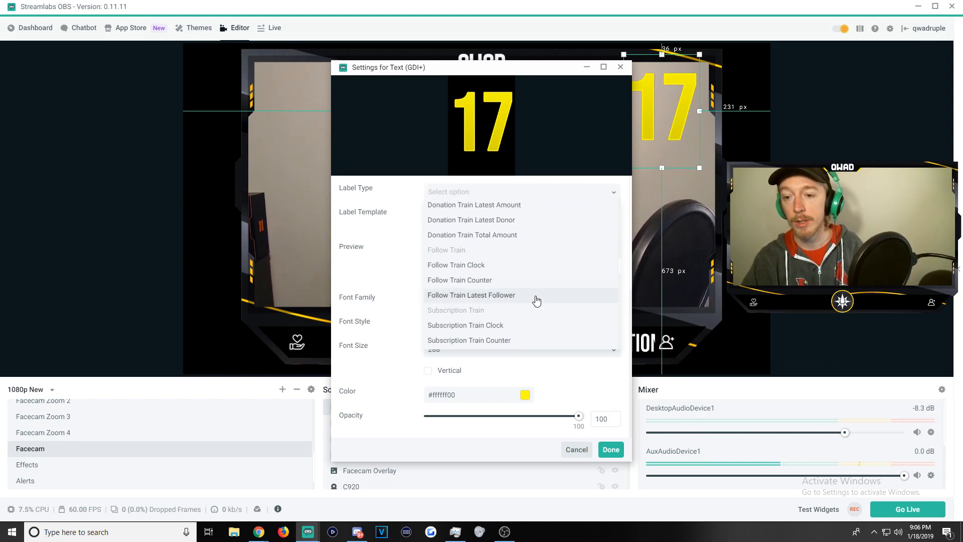
pyautogui.scroll(-5, 532, 299)
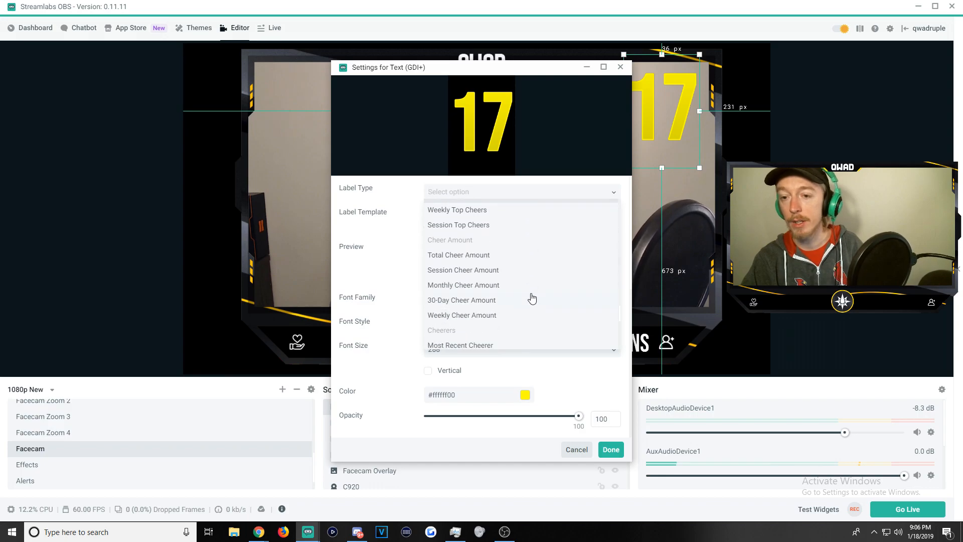
pyautogui.scroll(-6, 533, 298)
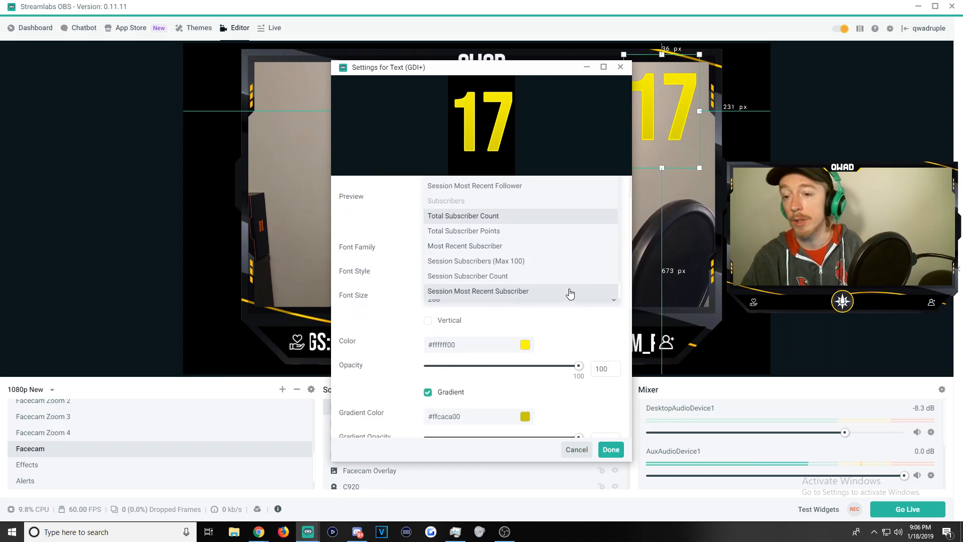
pyautogui.scroll(5, 568, 294)
pyautogui.click(415, 231)
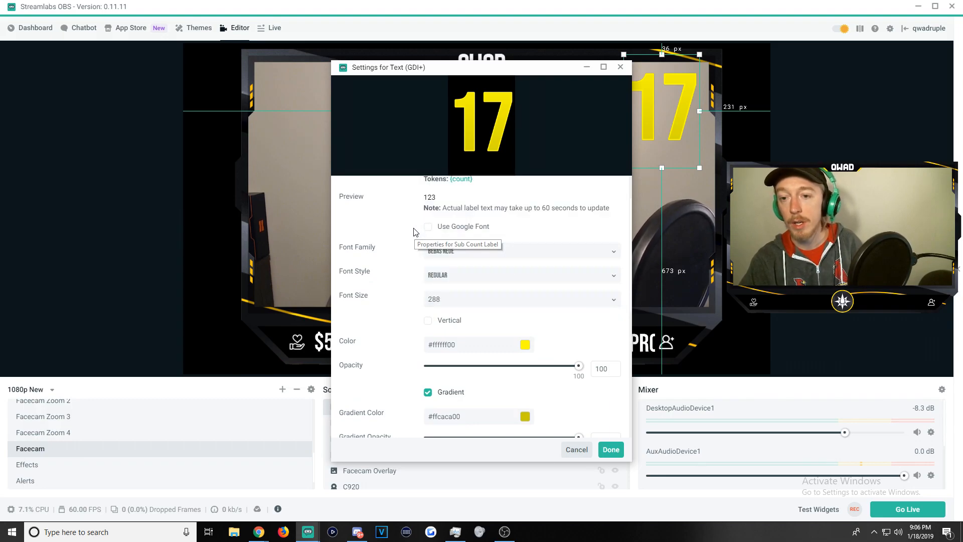
# - Set the Sub Count Label's template to "Subs {count}" and apply it
pyautogui.scroll(1, 607, 234)
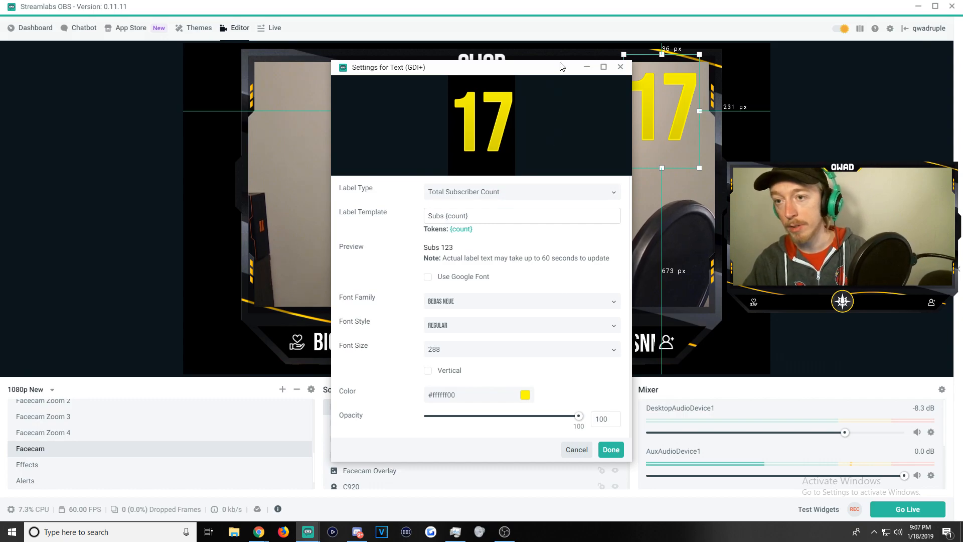
pyautogui.click(611, 450)
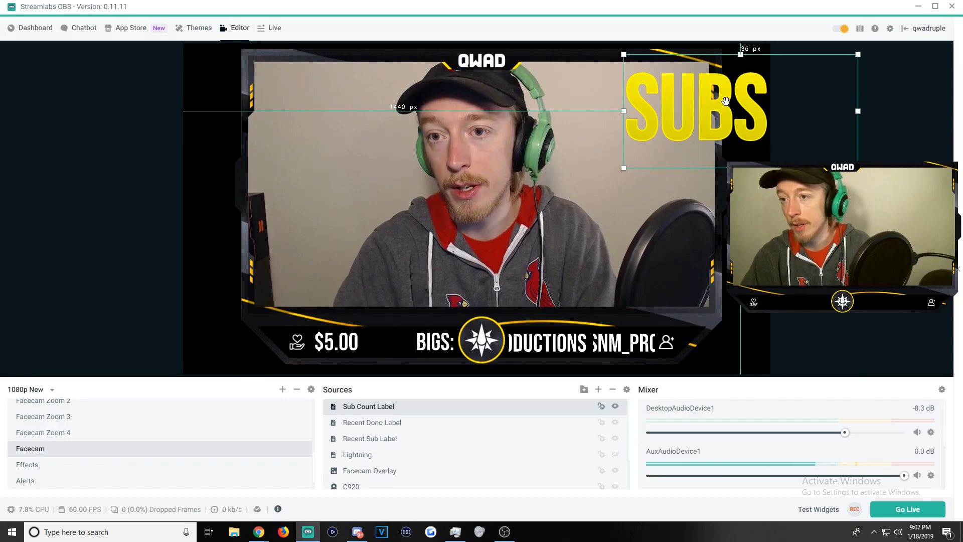
# - Remove the word "Subs" from the Sub Count Label's template so it reads {count}, and apply it
pyautogui.rightClick(502, 405)
pyautogui.click(525, 380)
pyautogui.click(447, 216)
pyautogui.moveTo(447, 217); pyautogui.dragTo(415, 216)
pyautogui.press('BackSpace')
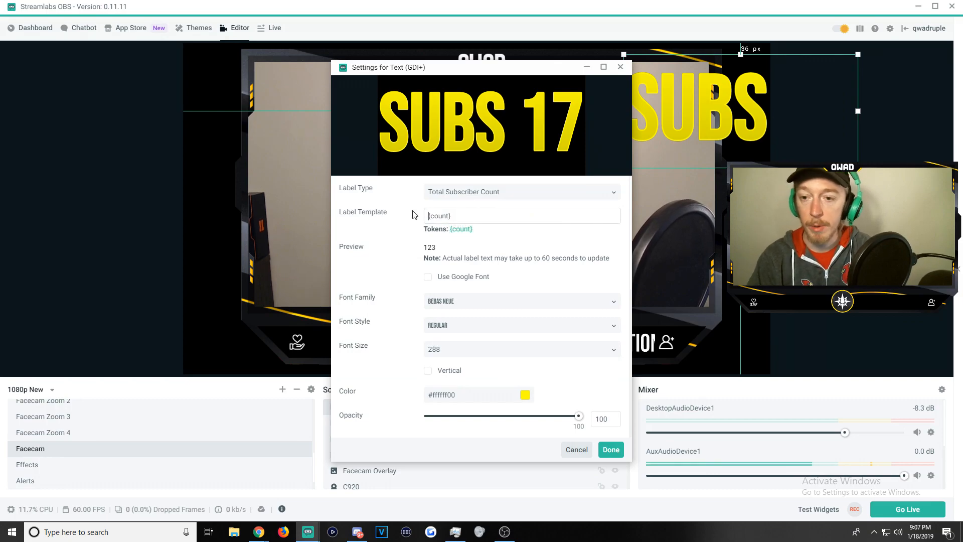
pyautogui.click(610, 450)
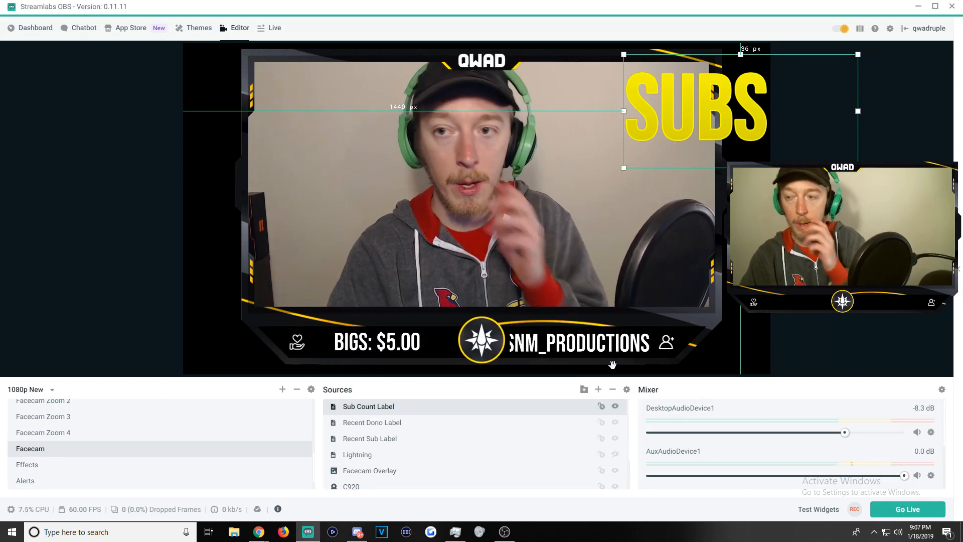
# - Reopen the Sub Count Label's properties and examine its font, color, gradient, alignment and outline settings
pyautogui.rightClick(405, 410)
pyautogui.click(432, 385)
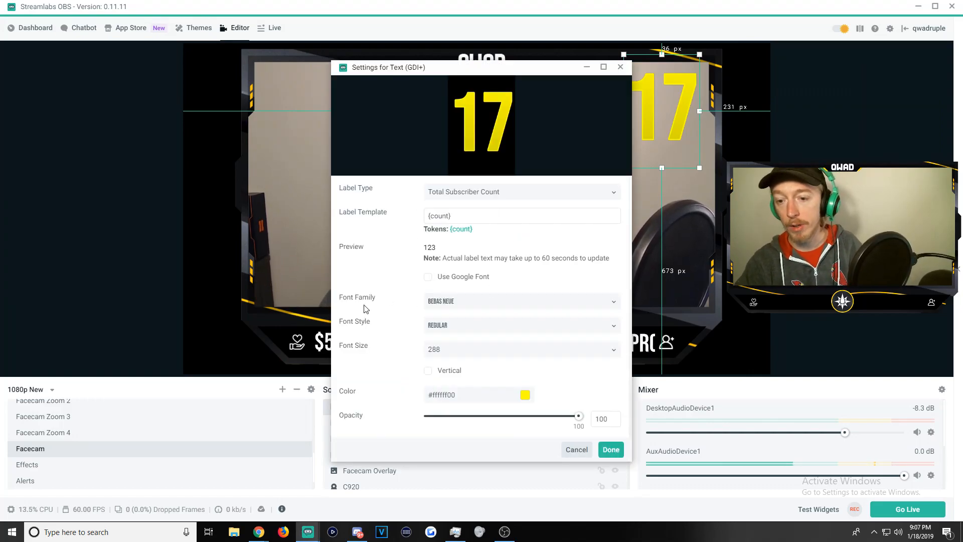
pyautogui.scroll(-2, 366, 314)
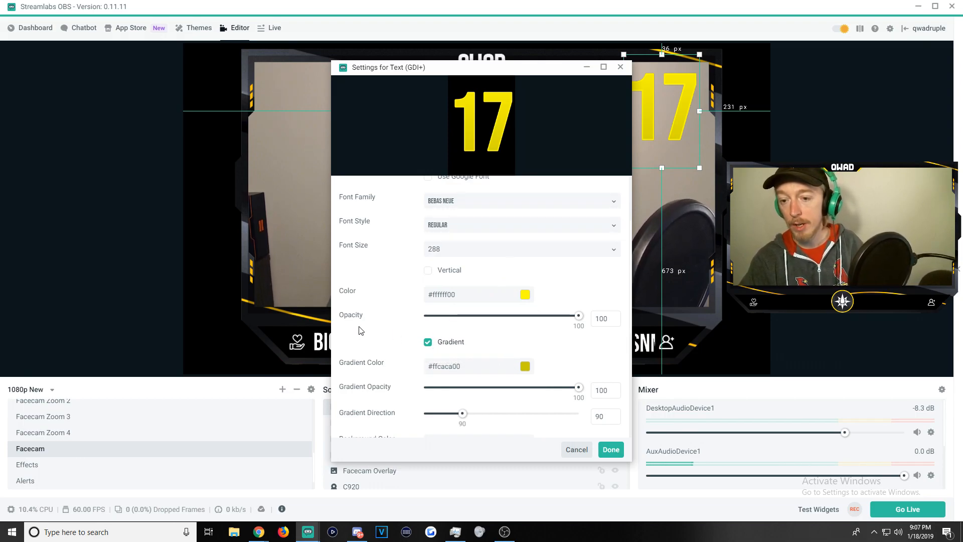
pyautogui.scroll(-4, 376, 313)
pyautogui.scroll(-5, 380, 319)
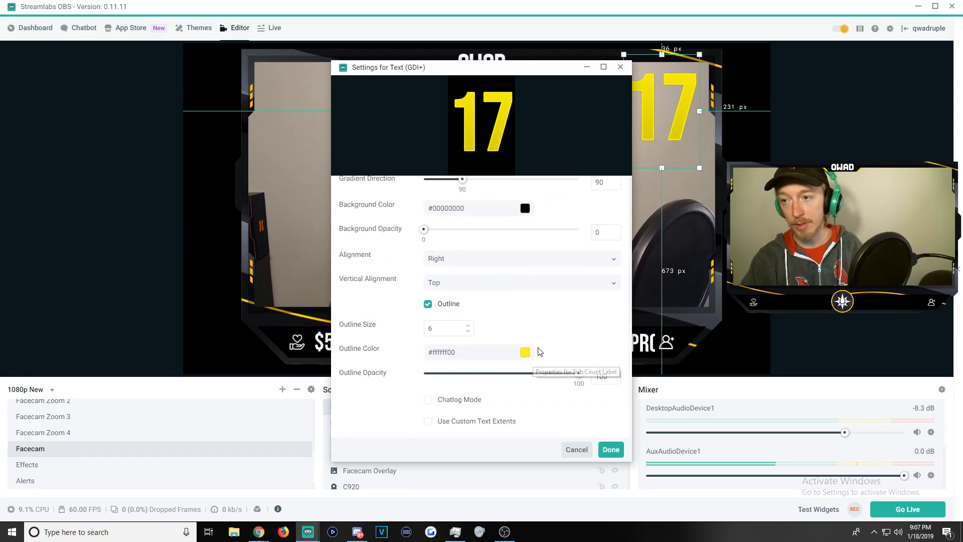
pyautogui.click(620, 67)
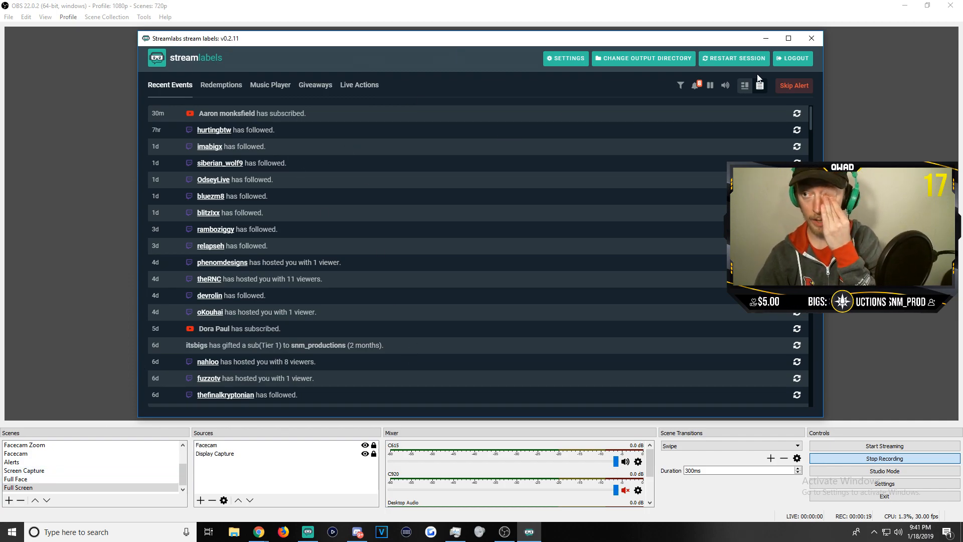
# - View the Donation Train settings in the Streamlabs stream labels app and leave them without saving
pyautogui.click(560, 60)
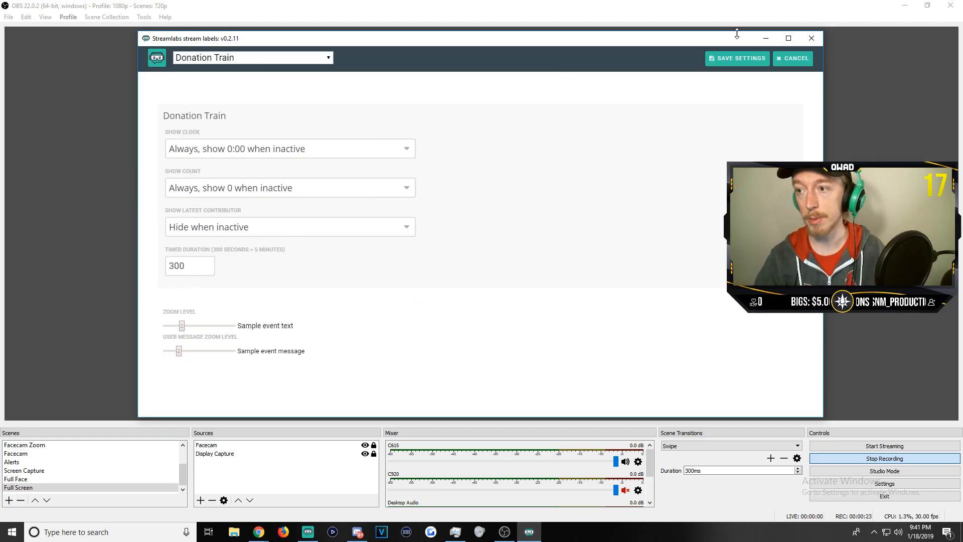
pyautogui.click(786, 60)
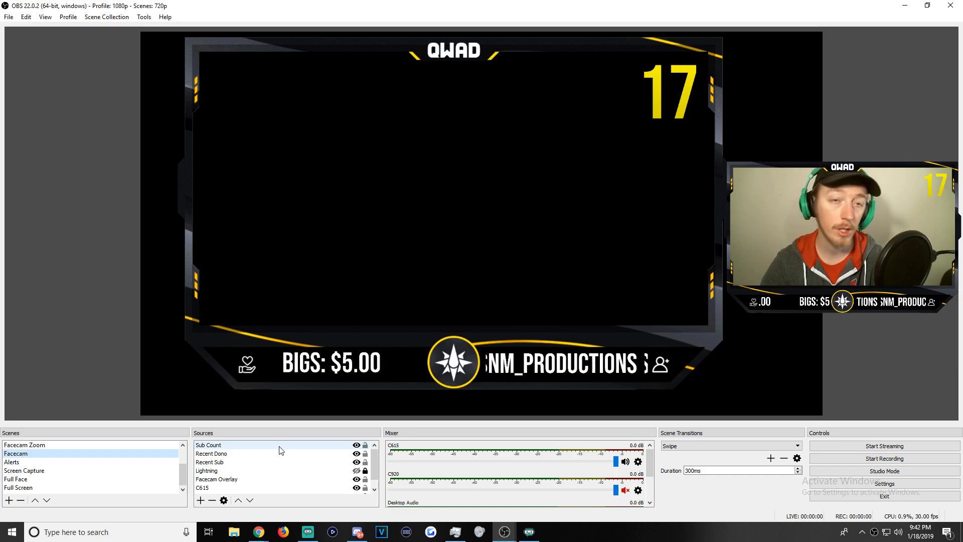
# - Open the properties of OBS's Sub Count source, examine its read-from-file settings and browse for the label text file
pyautogui.click(262, 446)
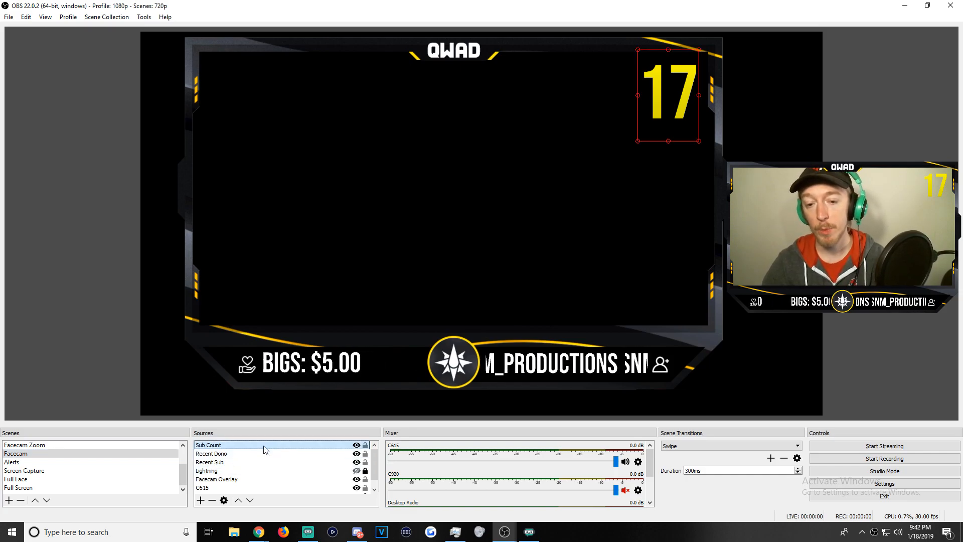
pyautogui.rightClick(261, 446)
pyautogui.click(277, 441)
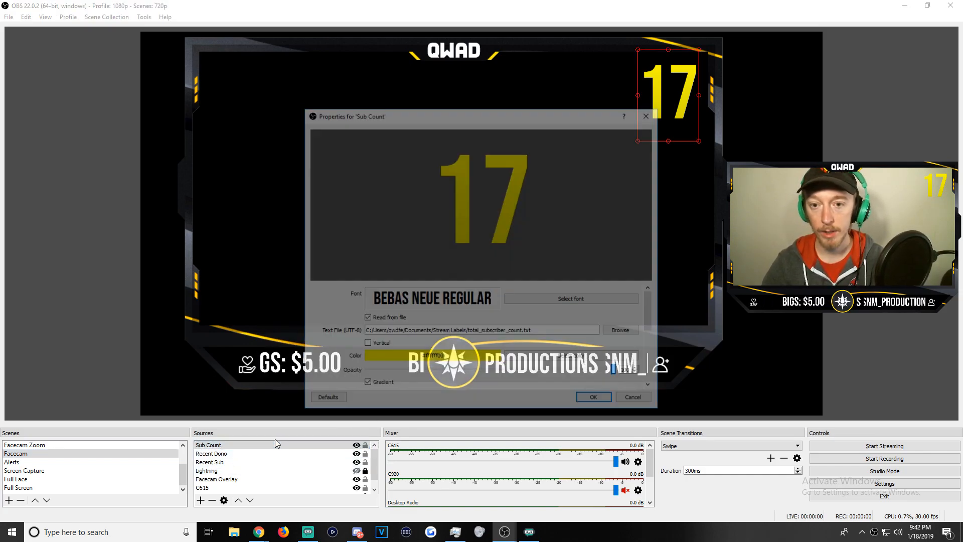
pyautogui.moveTo(652, 308)
pyautogui.mouseDown()
pyautogui.moveTo(654, 321)
pyautogui.moveTo(650, 295)
pyautogui.mouseUp()
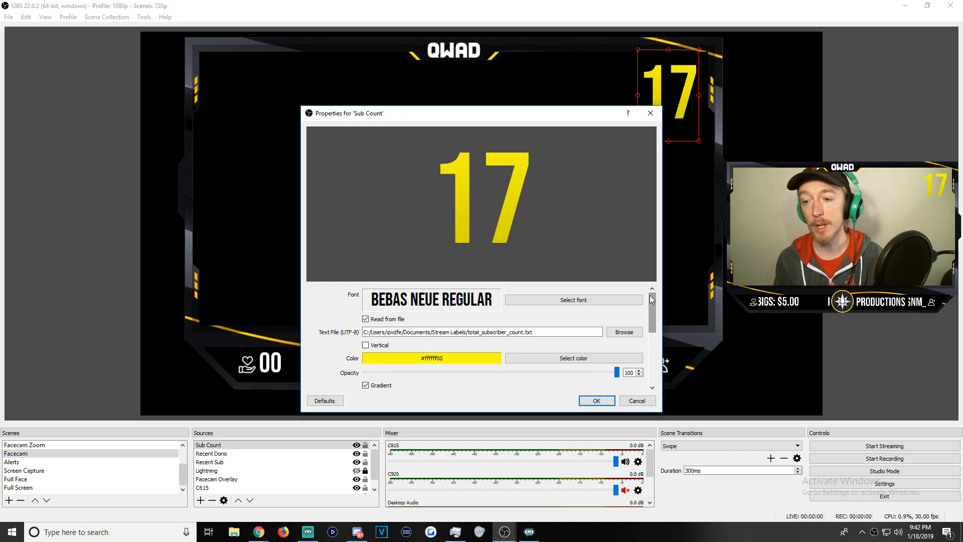
pyautogui.click(620, 334)
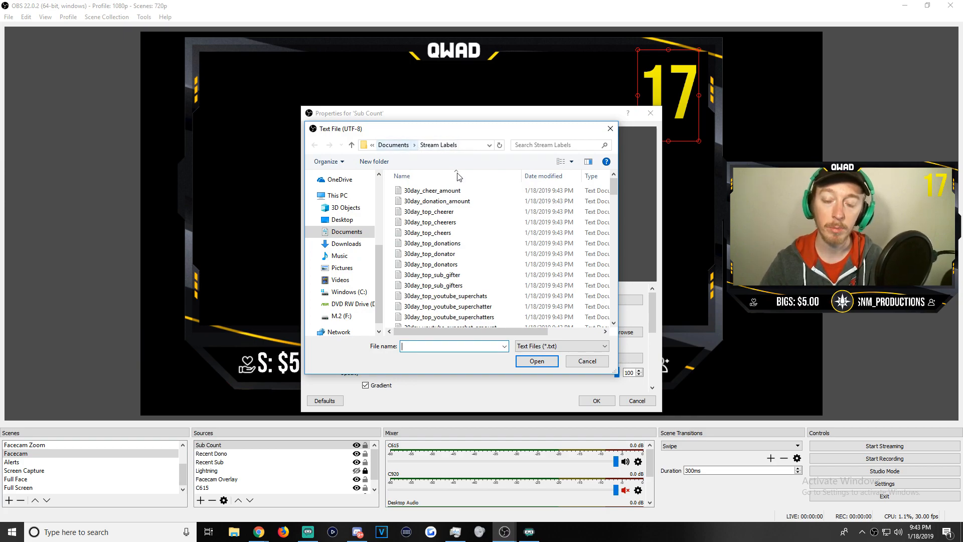
# - Switch to the stream labels app, view its settings and output directory choice, cancel both, and return to OBS
pyautogui.click(529, 532)
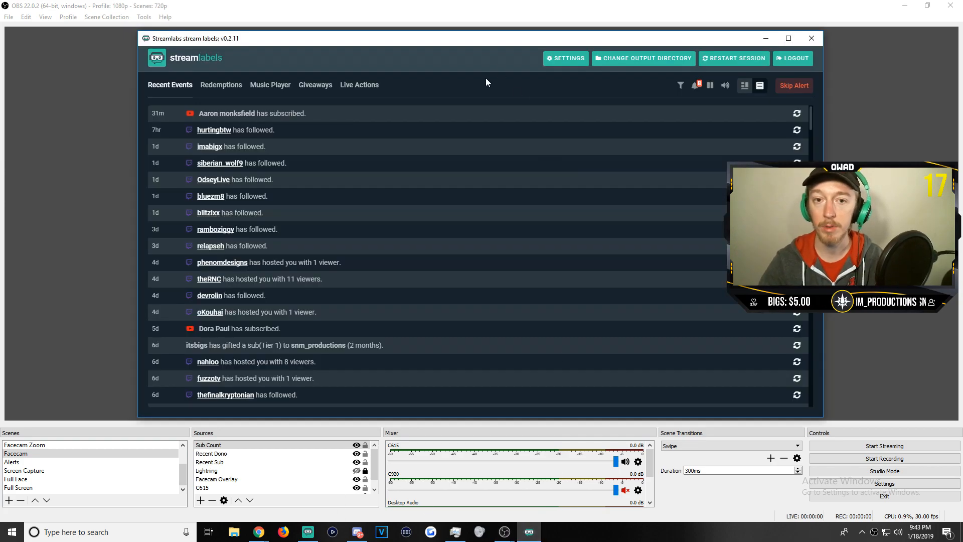
pyautogui.click(566, 59)
pyautogui.click(790, 60)
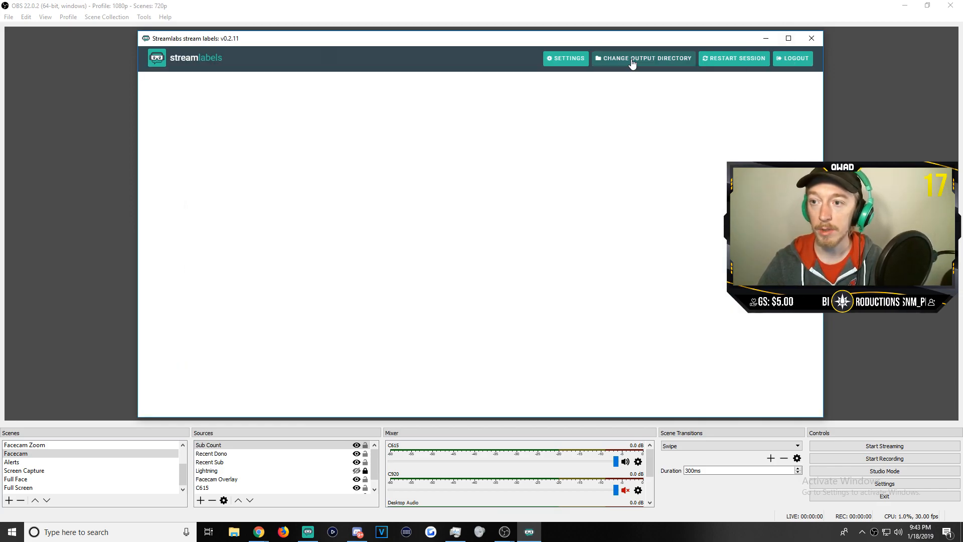
pyautogui.click(632, 60)
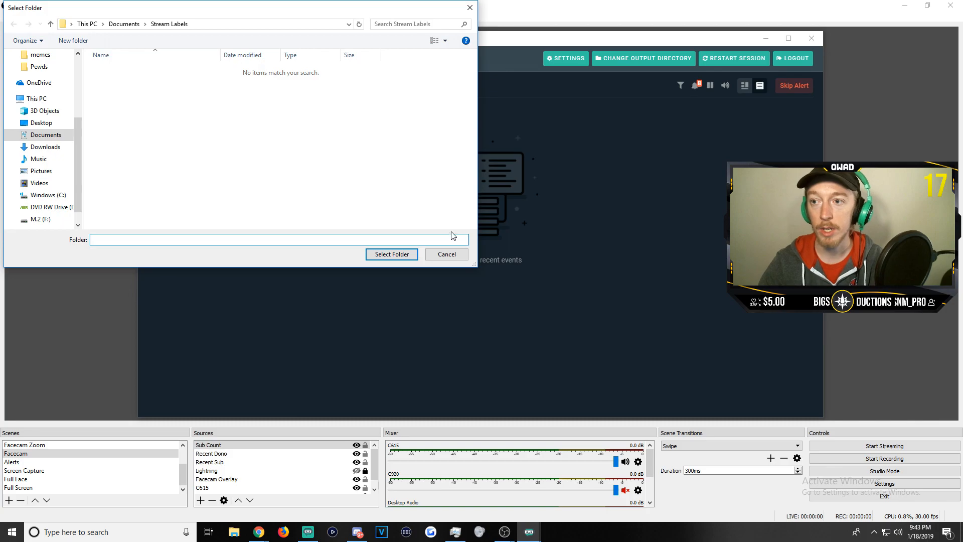
pyautogui.click(447, 254)
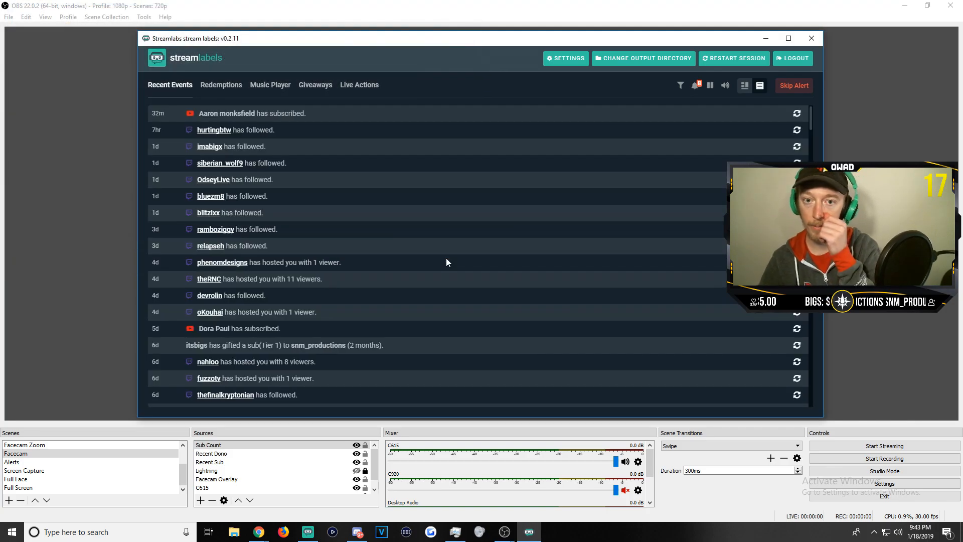
pyautogui.click(512, 15)
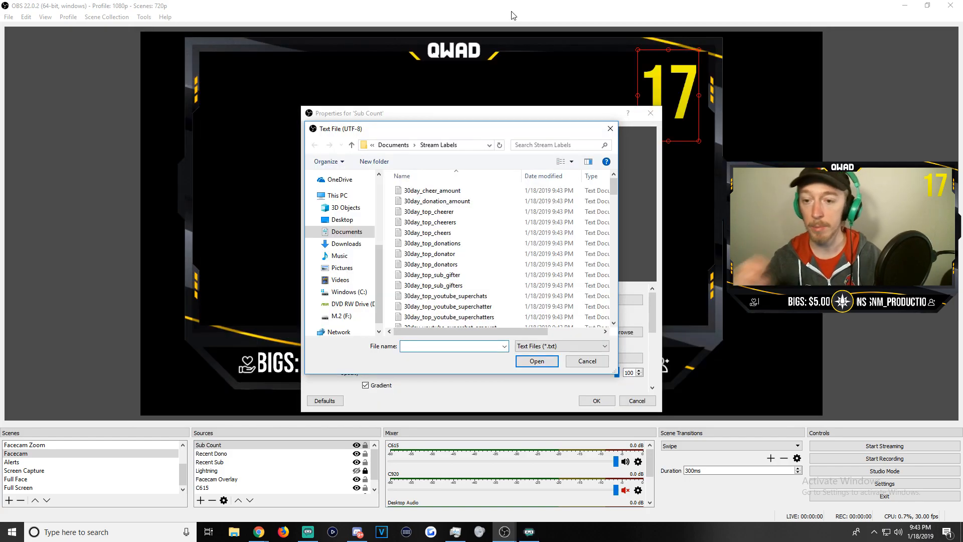
# - Look through the label text files in the Stream Labels folder and cancel the file selection
pyautogui.scroll(-6, 446, 244)
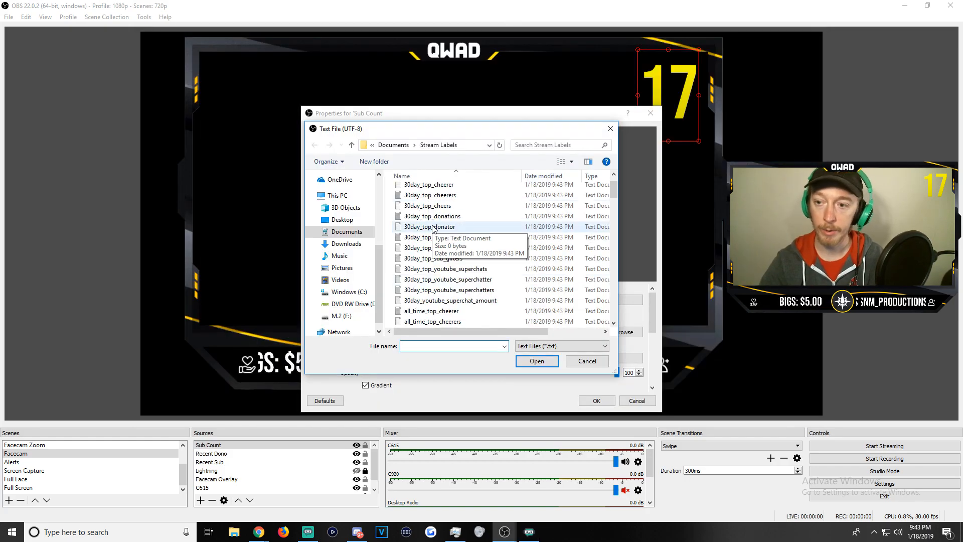
pyautogui.scroll(-12, 445, 244)
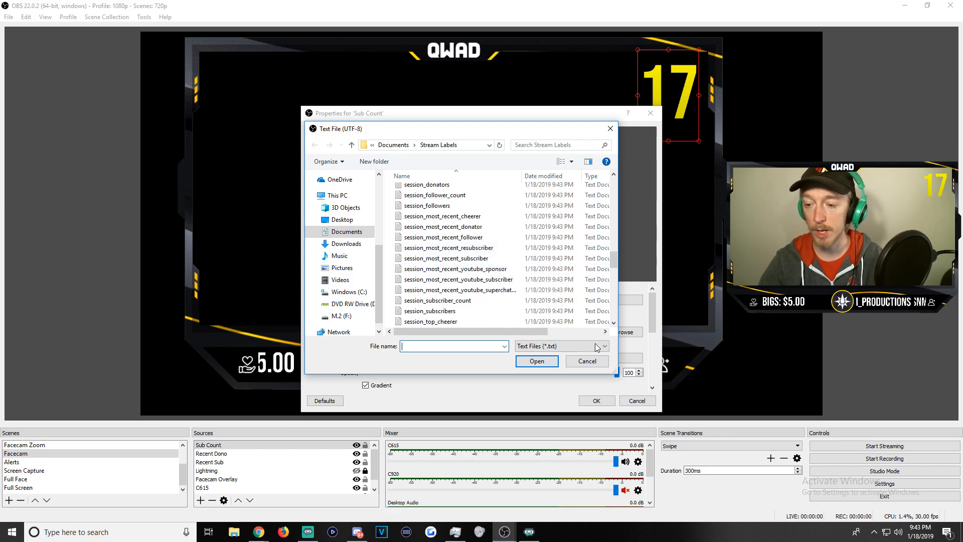
pyautogui.click(586, 362)
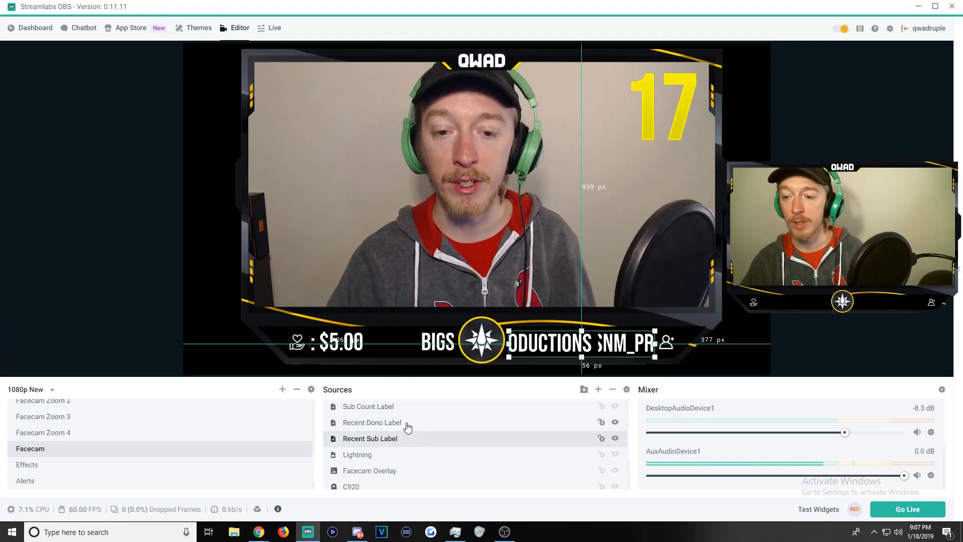
# - In Streamlabs OBS, open the Recent Dono Label's properties and examine its label template, alignment and custom text extents
pyautogui.click(407, 423)
pyautogui.click(417, 438)
pyautogui.click(423, 425)
pyautogui.rightClick(423, 425)
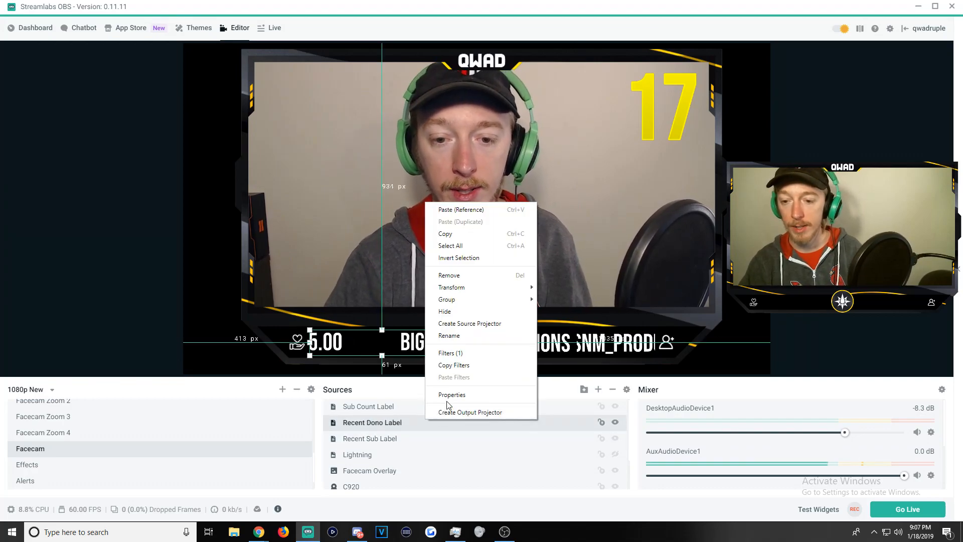
pyautogui.click(449, 394)
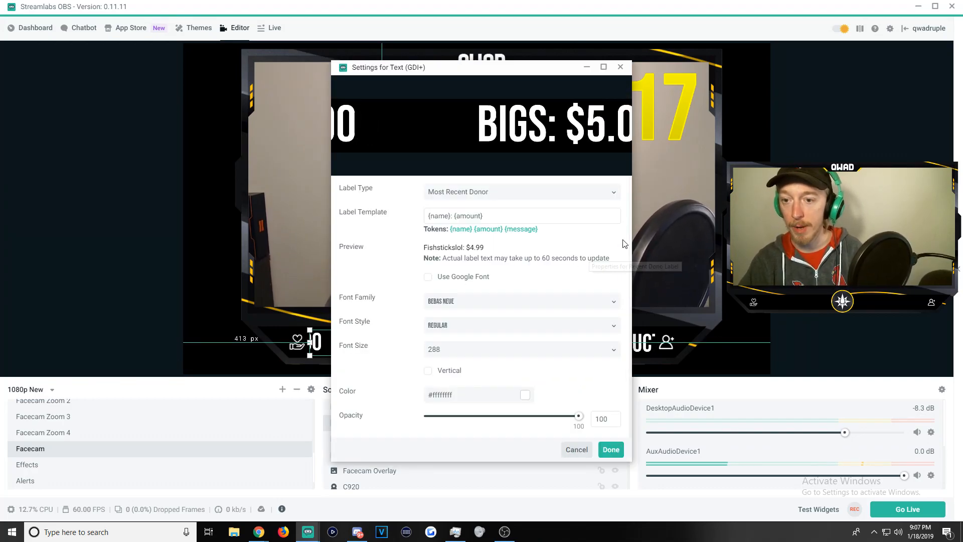
pyautogui.scroll(-6, 623, 241)
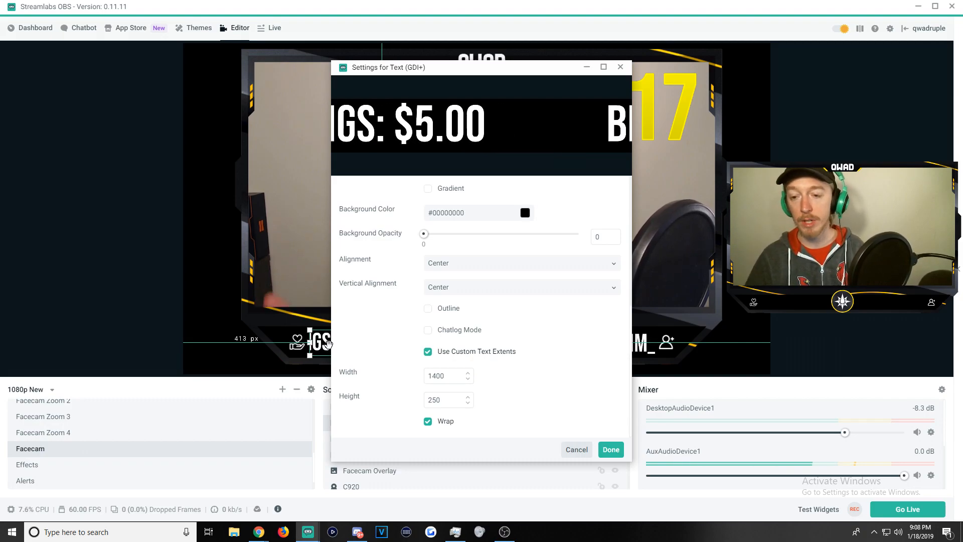
pyautogui.click(327, 345)
# - Examine the Recent Dono Label's Scroll filter and the available filter types without adding one, close the filters, and select the Recent Sub Label
pyautogui.rightClick(395, 423)
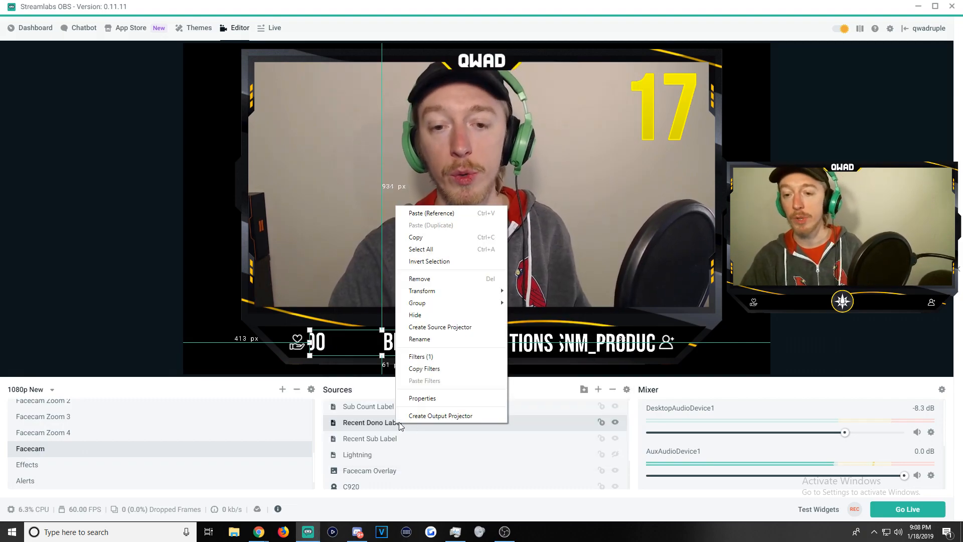
pyautogui.click(422, 357)
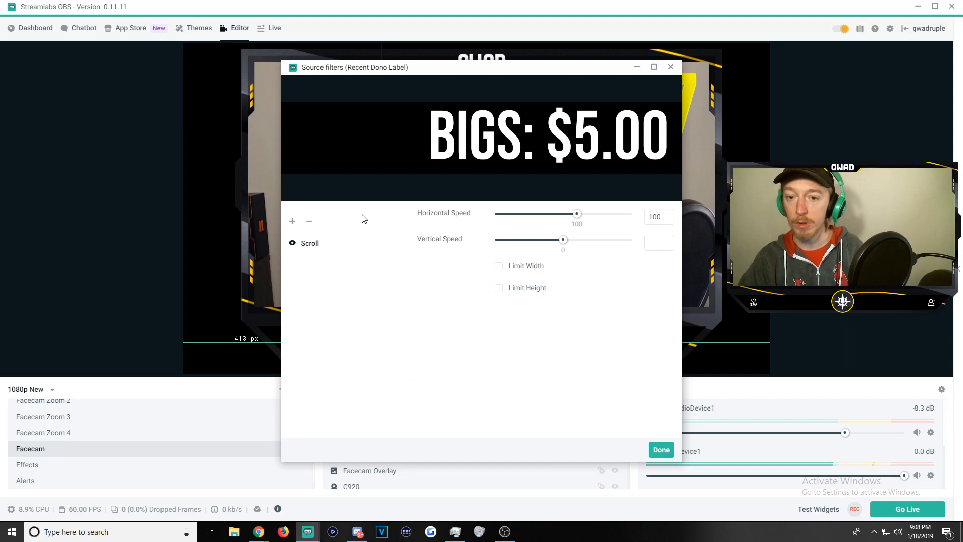
pyautogui.click(293, 221)
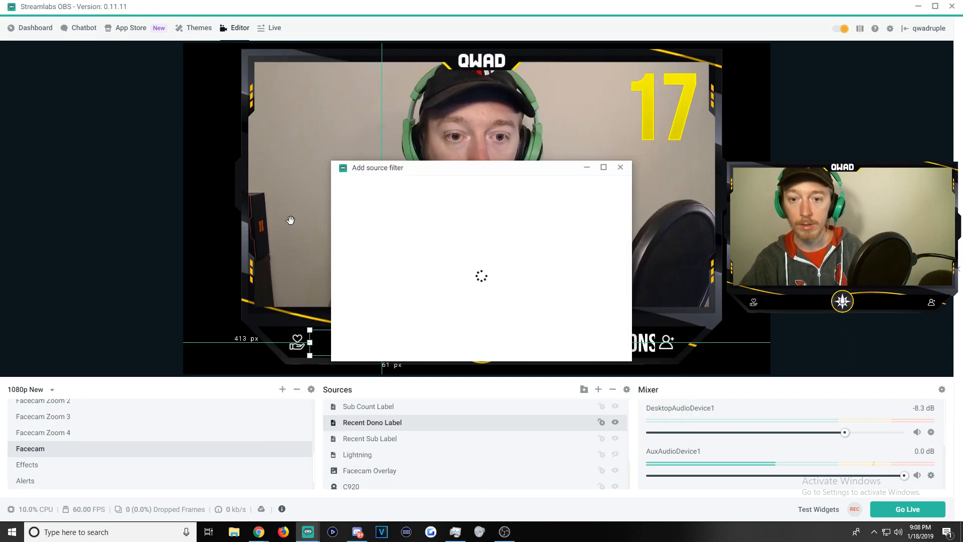
pyautogui.click(537, 197)
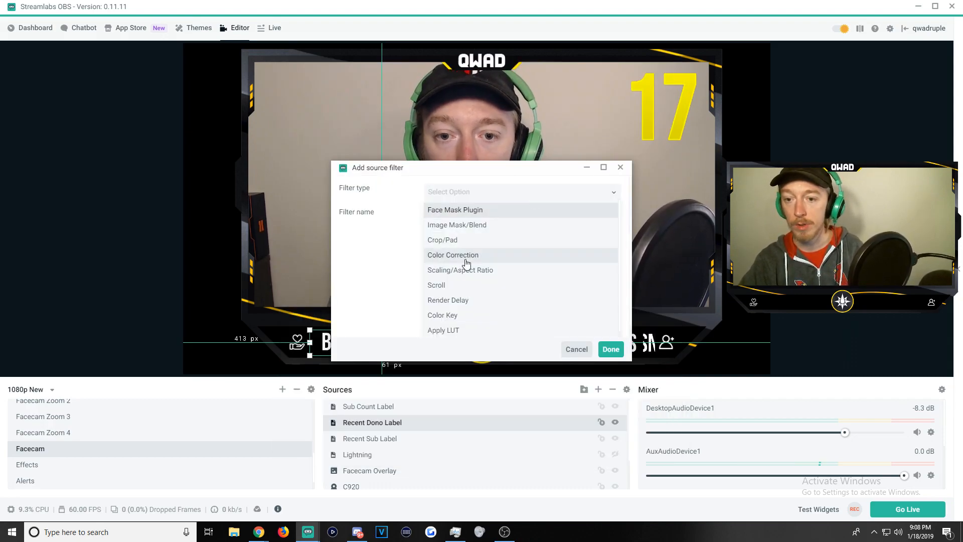
pyautogui.click(576, 349)
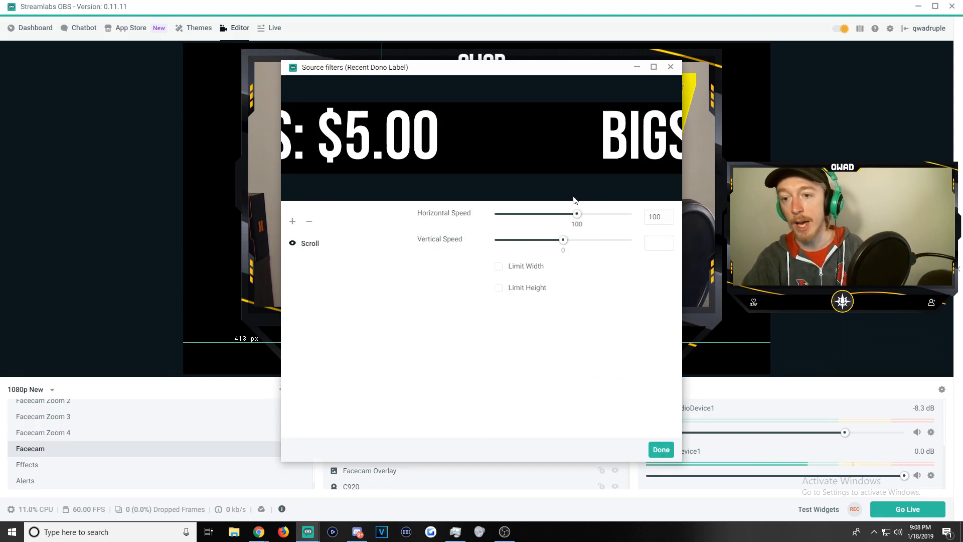
pyautogui.click(660, 450)
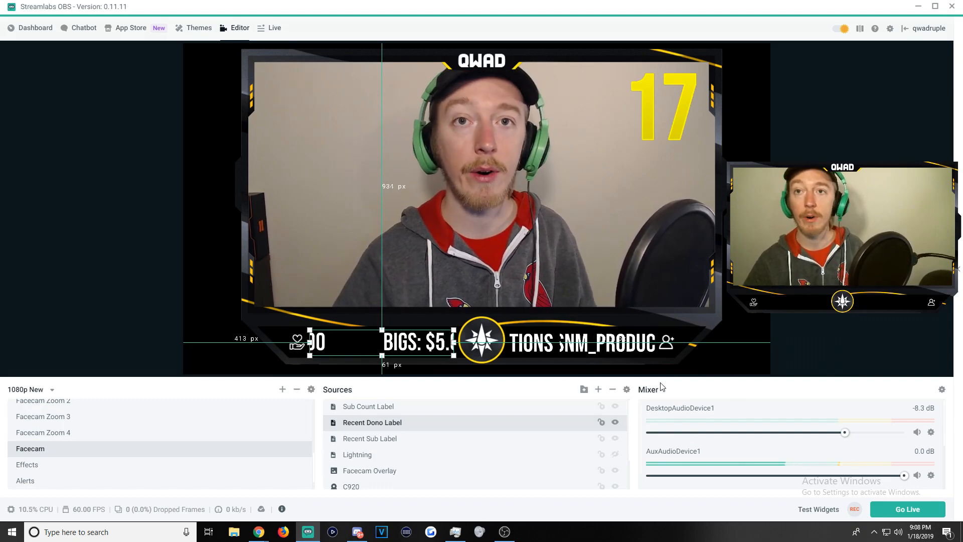
pyautogui.click(371, 439)
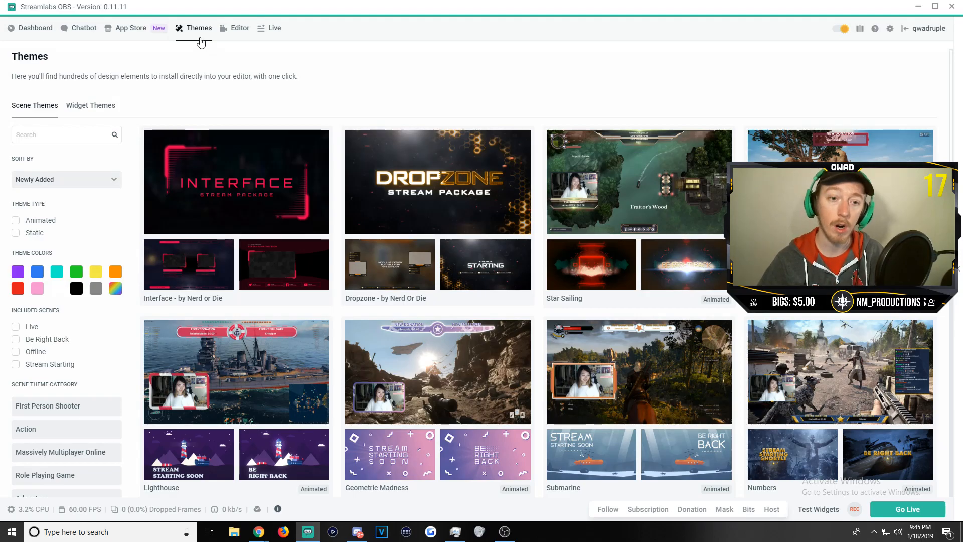
# - Browse through the first page of scene themes to see the available overlay packages
pyautogui.scroll(-10, 181, 296)
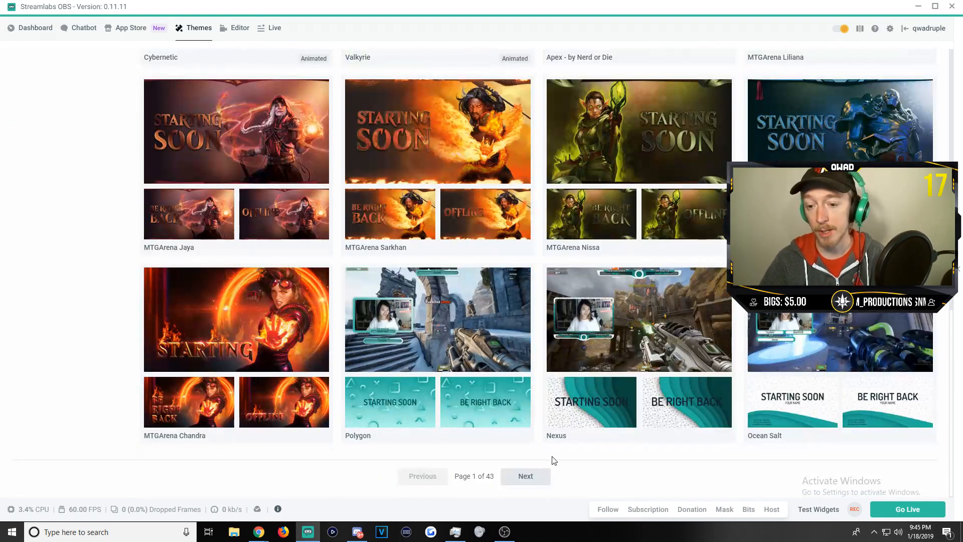
pyautogui.scroll(10, 567, 301)
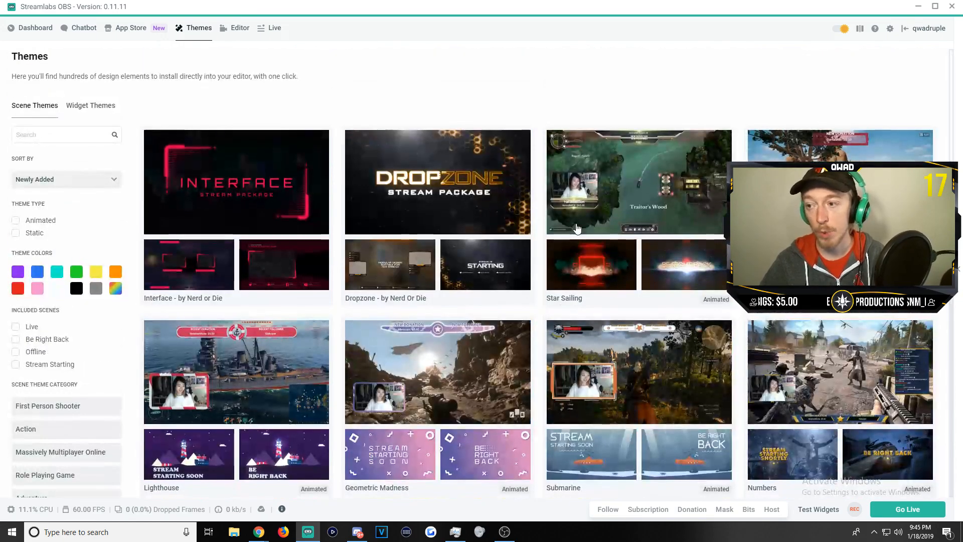
pyautogui.scroll(-10, 577, 228)
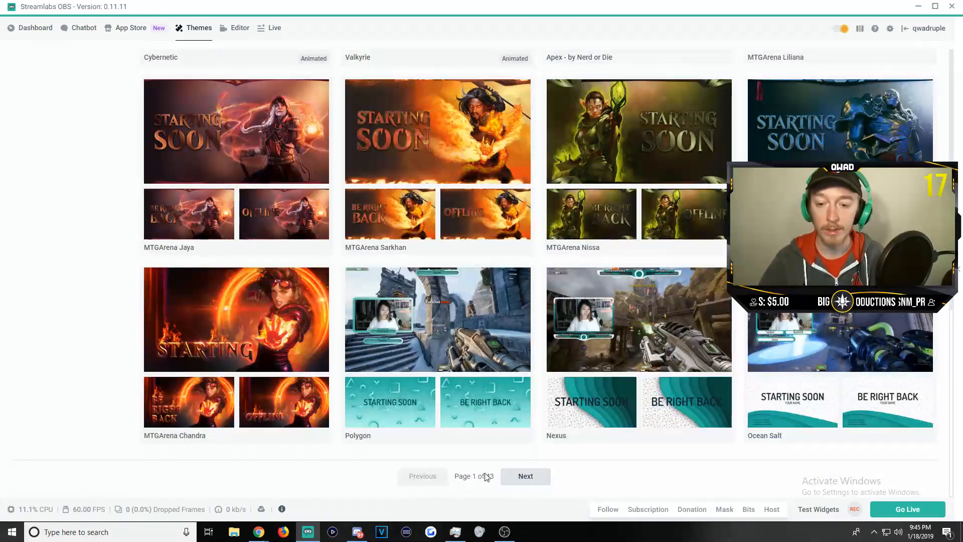
pyautogui.scroll(10, 500, 350)
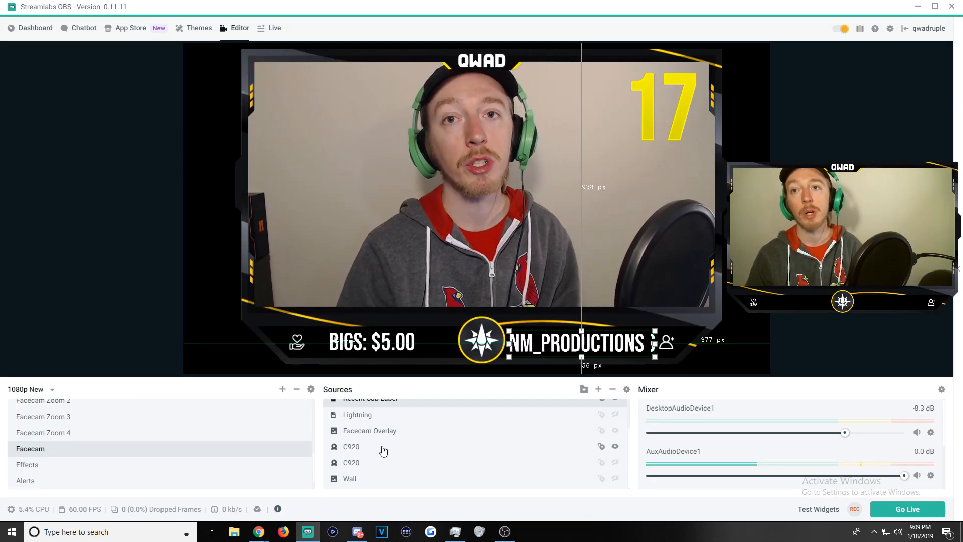
# - Select the visible C920 webcam source beneath the Facecam Overlay and resize it so its edges fit behind the overlay frame
pyautogui.click(371, 432)
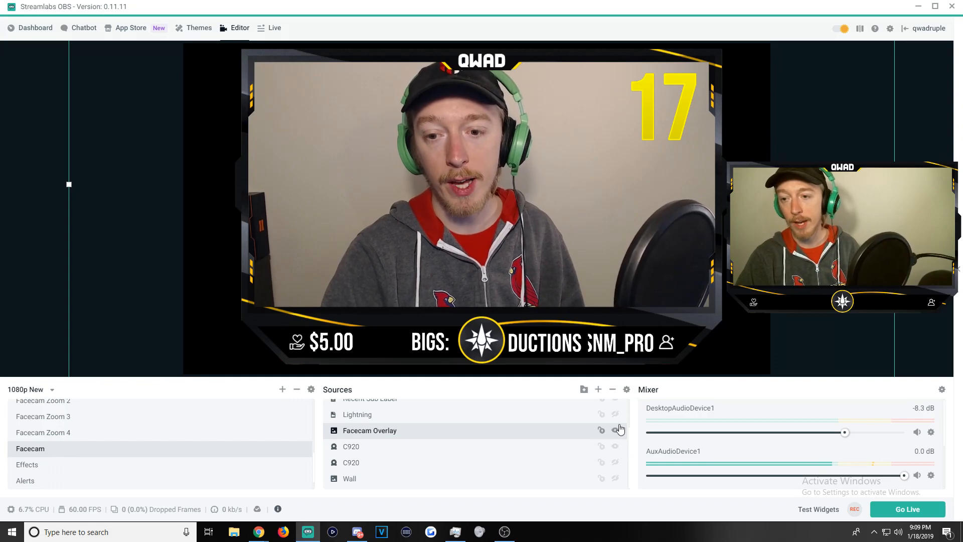
pyautogui.click(387, 452)
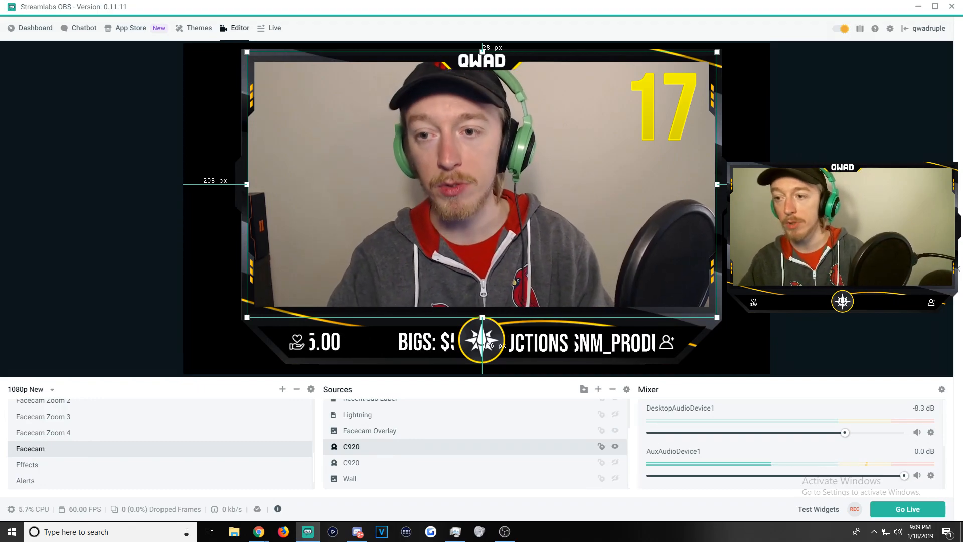
pyautogui.moveTo(718, 184); pyautogui.dragTo(727, 184)
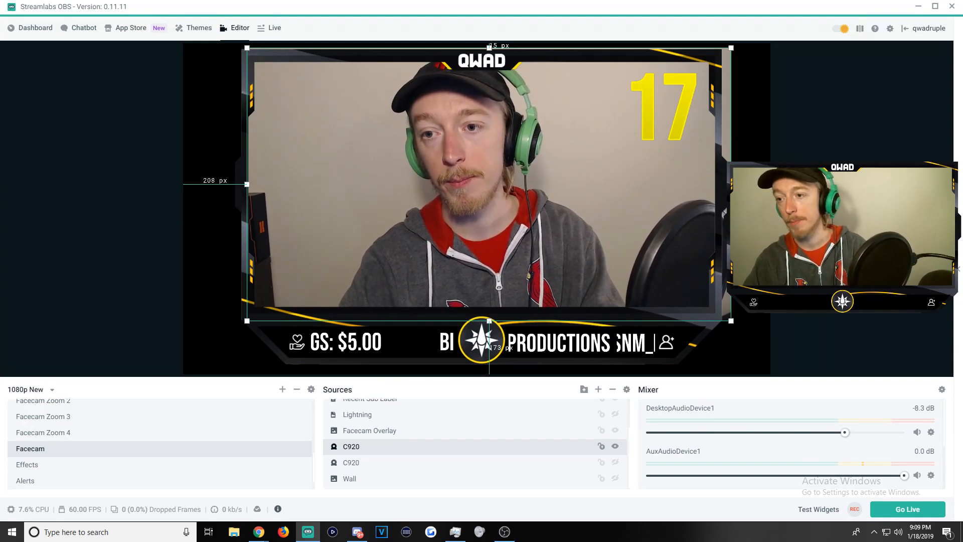
pyautogui.moveTo(731, 184); pyautogui.dragTo(716, 185)
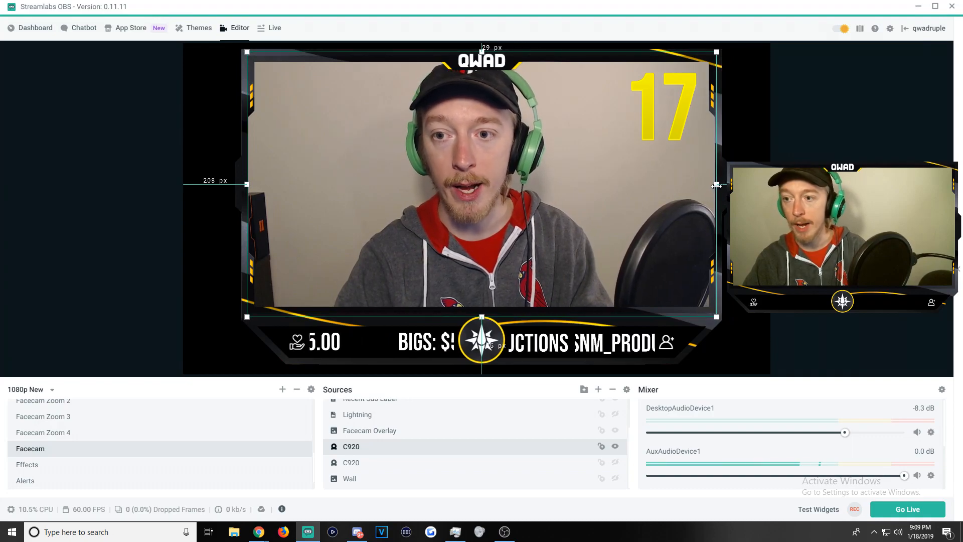
# - Copy the C920 webcam source and paste it as a reference in the Facecam scene
pyautogui.rightClick(381, 447)
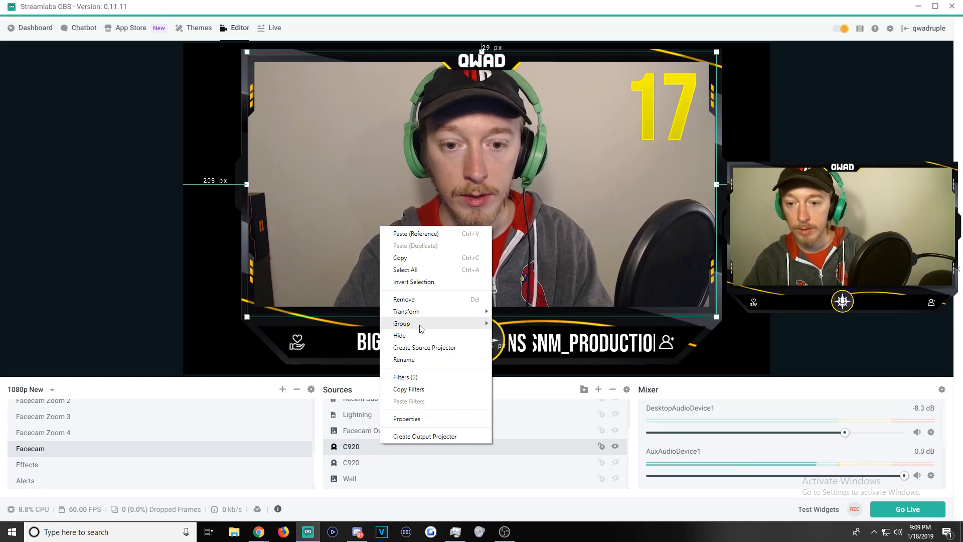
pyautogui.click(421, 260)
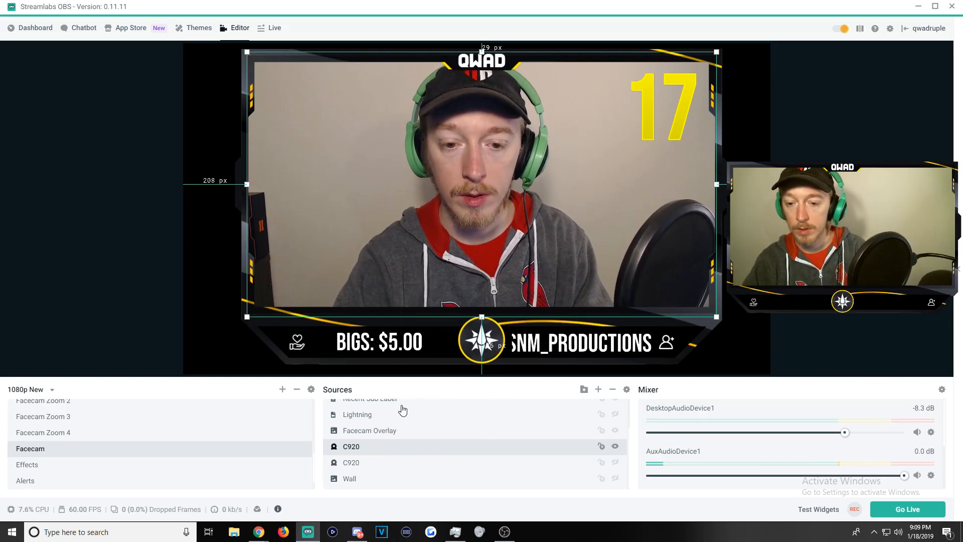
pyautogui.rightClick(388, 447)
pyautogui.click(441, 239)
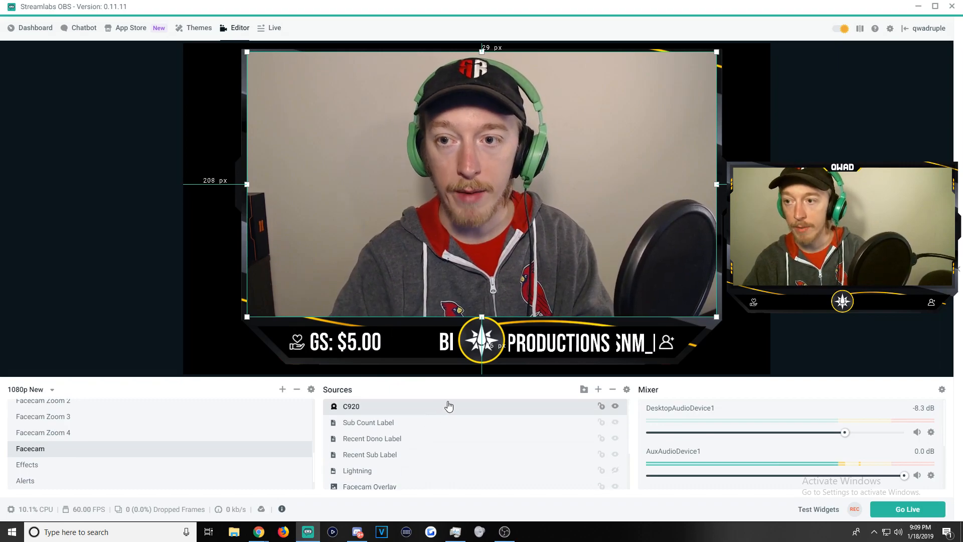
# - Crop the pasted C920 webcam's left and right sides closer to the person and place it in the canvas's lower-left corner
pyautogui.moveTo(718, 183); pyautogui.dragTo(725, 183)
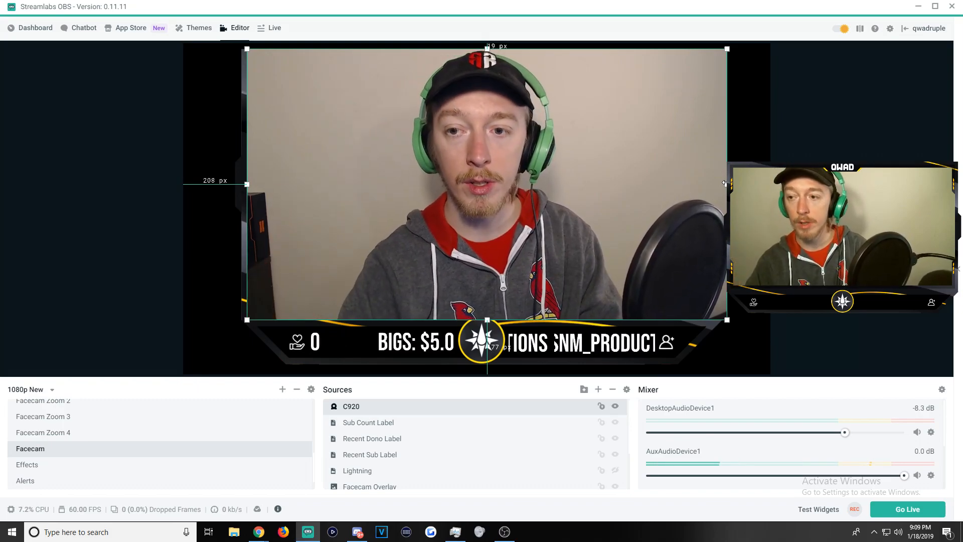
pyautogui.moveTo(725, 183)
pyautogui.mouseDown()
pyautogui.moveTo(437, 174)
pyautogui.moveTo(479, 188)
pyautogui.moveTo(713, 184)
pyautogui.mouseUp()
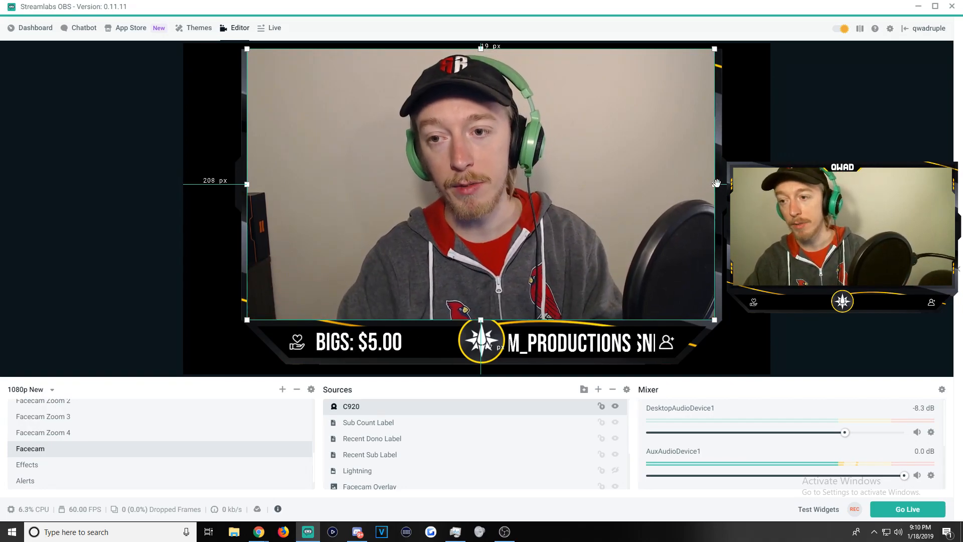
pyautogui.moveTo(247, 184); pyautogui.dragTo(356, 185)
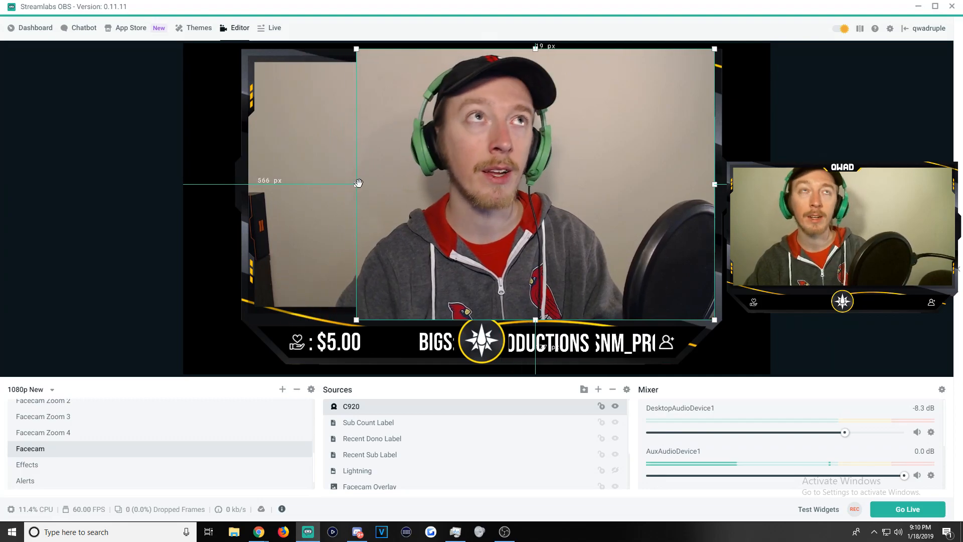
pyautogui.moveTo(714, 184); pyautogui.dragTo(578, 183)
pyautogui.moveTo(511, 103); pyautogui.dragTo(351, 127)
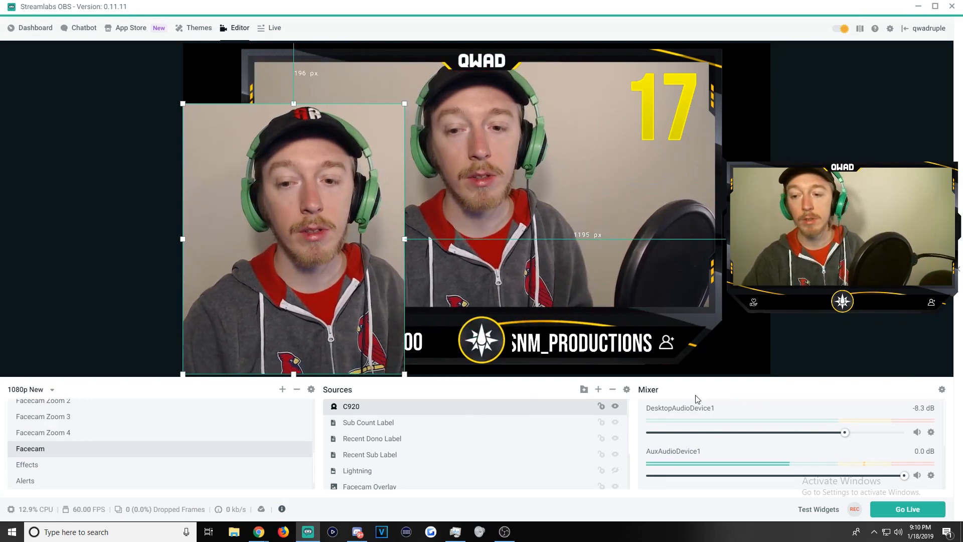
# - Remove the pasted C920 webcam copy from the Facecam scene
pyautogui.click(613, 391)
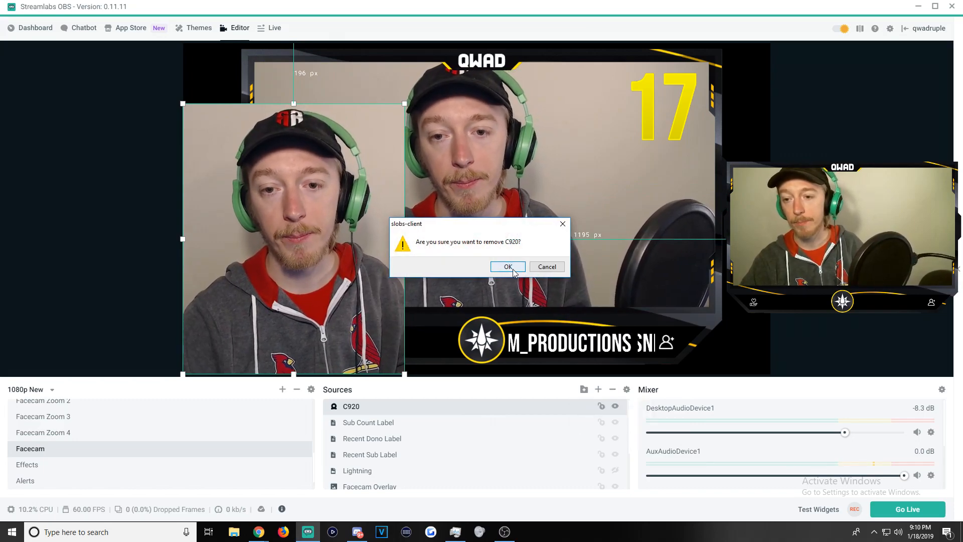
pyautogui.click(500, 265)
# - Open the properties of the remaining visible C920 webcam source and set its Resolution/FPS Type to Custom
pyautogui.scroll(-1, 385, 447)
pyautogui.rightClick(385, 447)
pyautogui.click(442, 424)
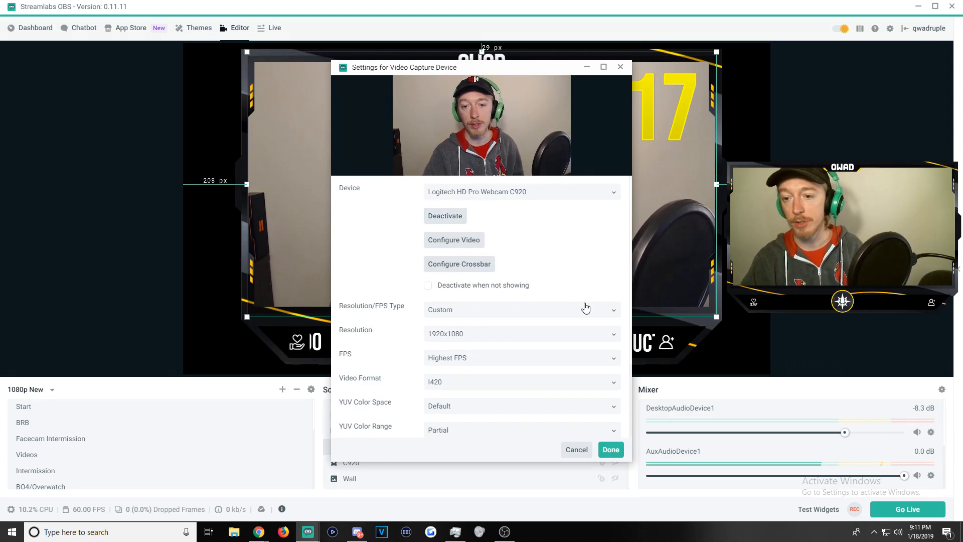
pyautogui.click(603, 313)
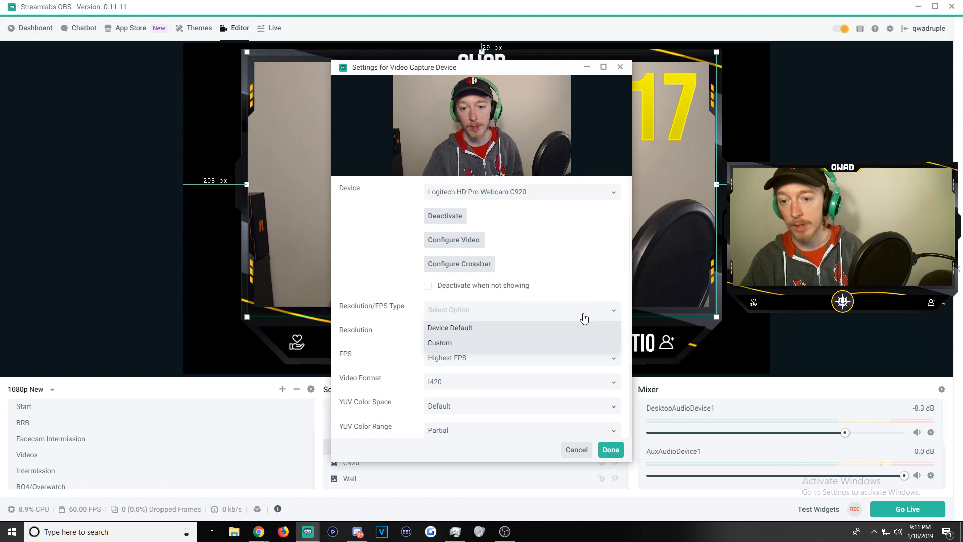
pyautogui.click(479, 342)
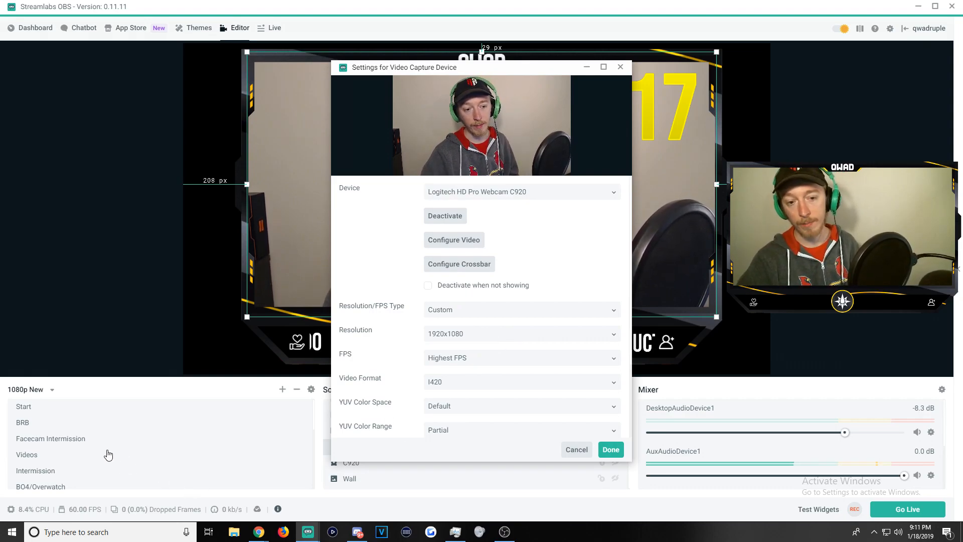
# - View the Facecam Zoom 1, 2 and 3 scenes to compare the webcam close-ups, and return to the Facecam scene
pyautogui.scroll(-5, 106, 457)
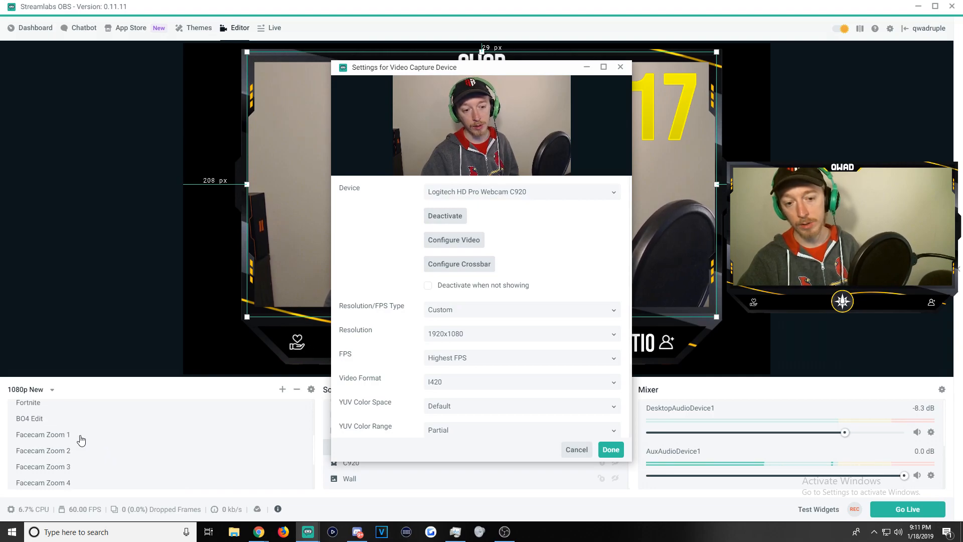
pyautogui.click(79, 436)
pyautogui.click(72, 452)
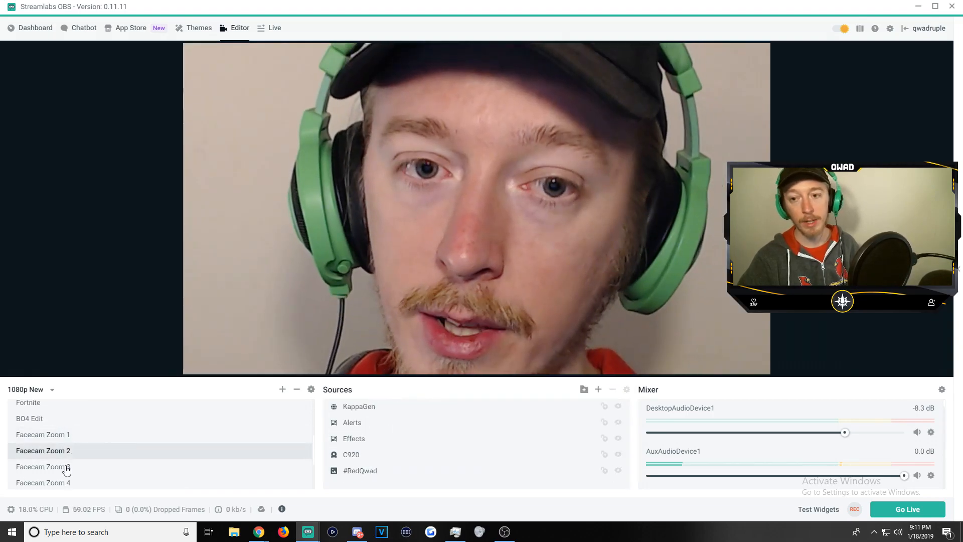
pyautogui.click(65, 470)
pyautogui.scroll(-2, 69, 471)
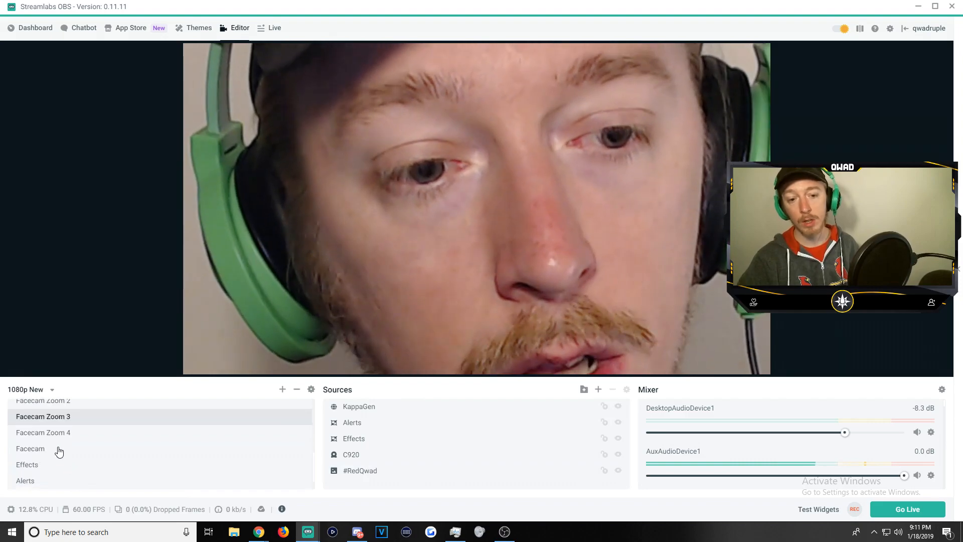
pyautogui.click(59, 450)
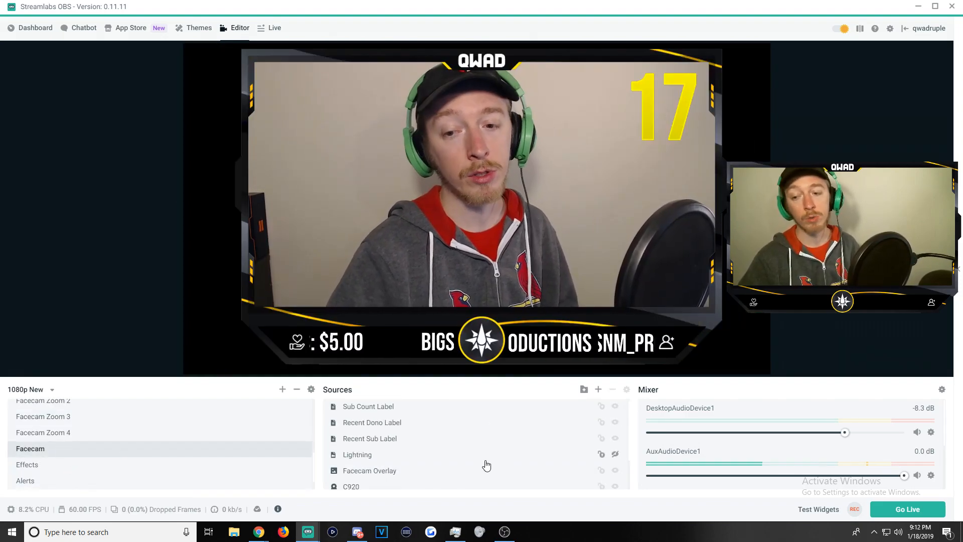
# - Reopen the C920 webcam source's properties, review the Video Format options, and choose I420
pyautogui.rightClick(422, 481)
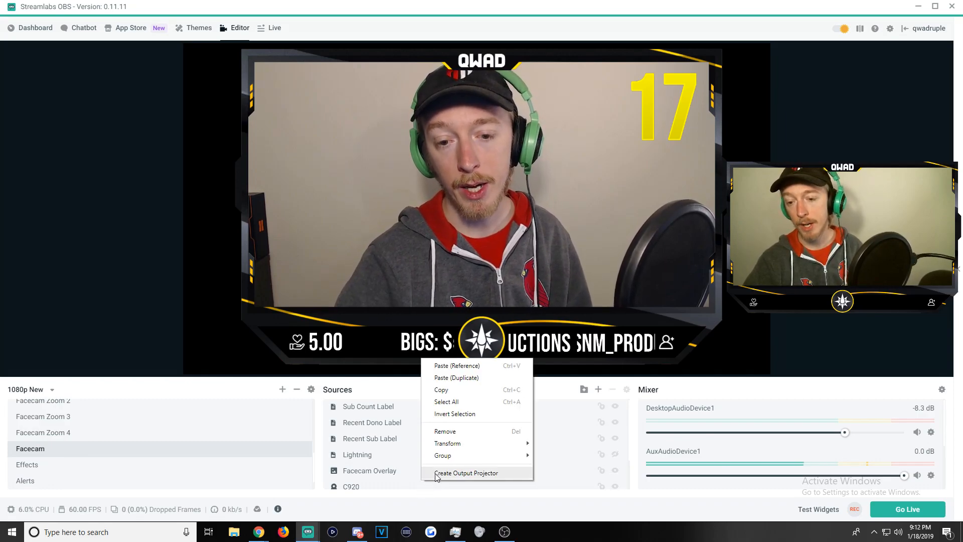
pyautogui.click(379, 486)
pyautogui.rightClick(385, 476)
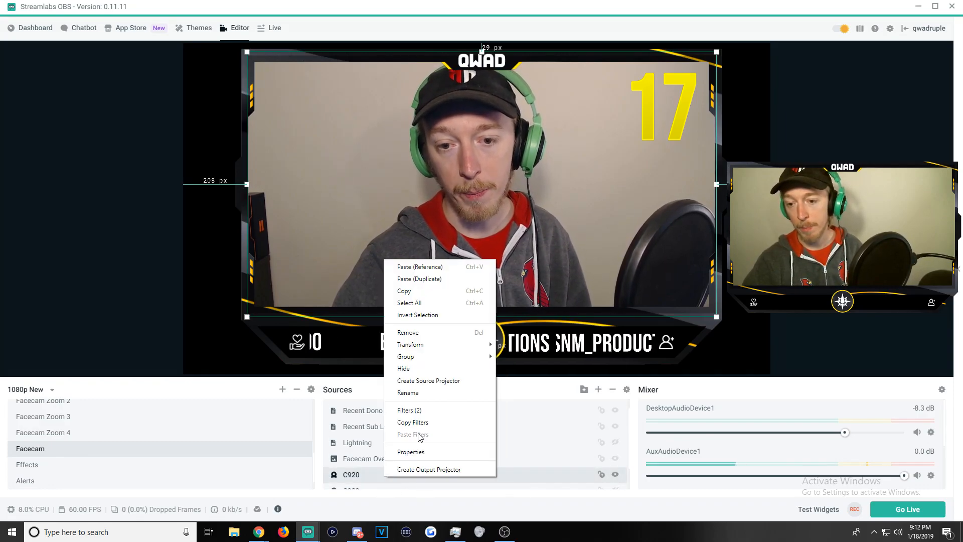
pyautogui.click(410, 452)
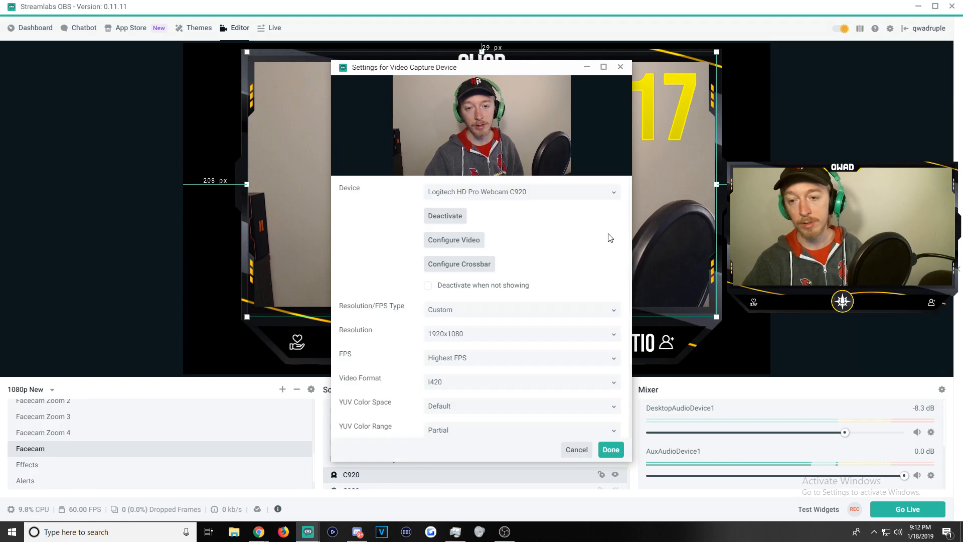
pyautogui.scroll(-1, 617, 245)
pyautogui.click(591, 335)
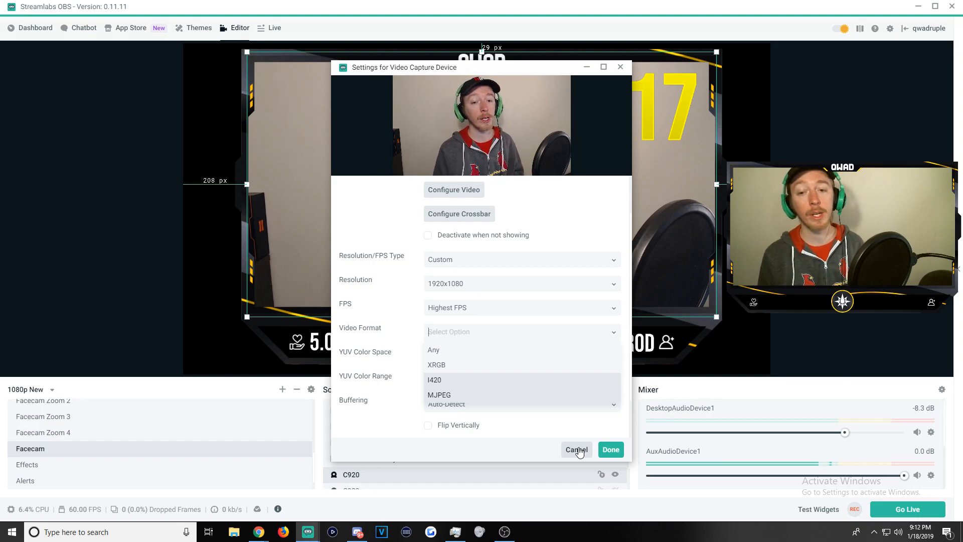
pyautogui.click(462, 380)
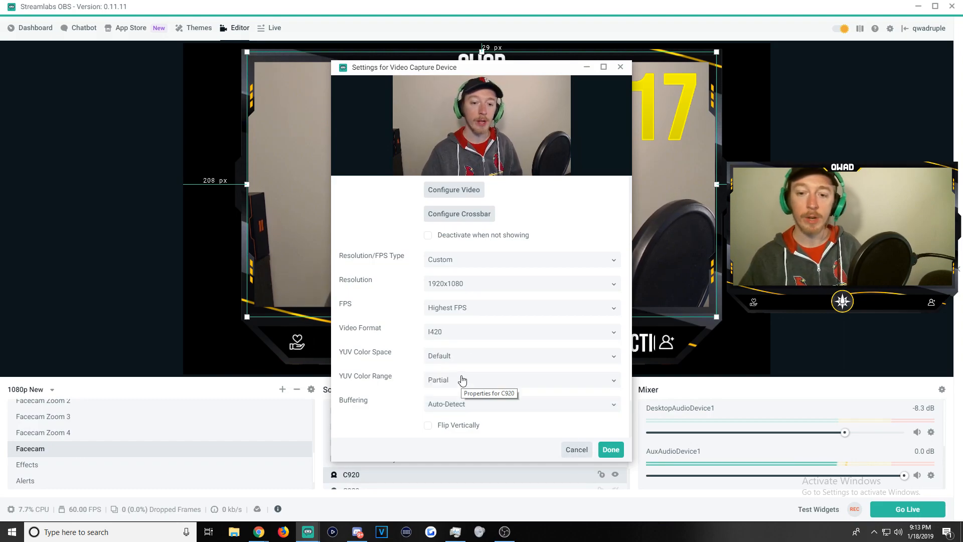
# - Set the C920 webcam's YUV Color Range to Full and apply the capture settings
pyautogui.click(462, 380)
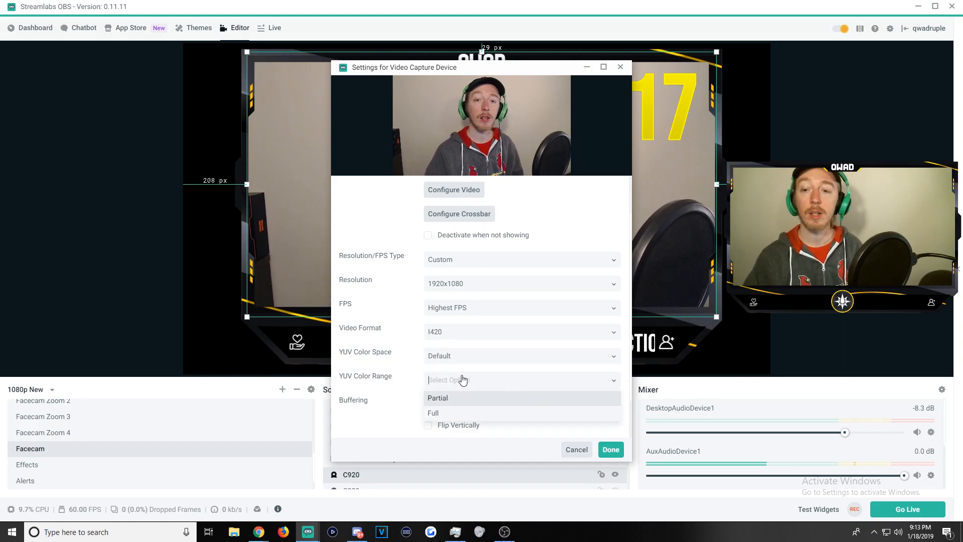
pyautogui.click(442, 414)
pyautogui.click(610, 451)
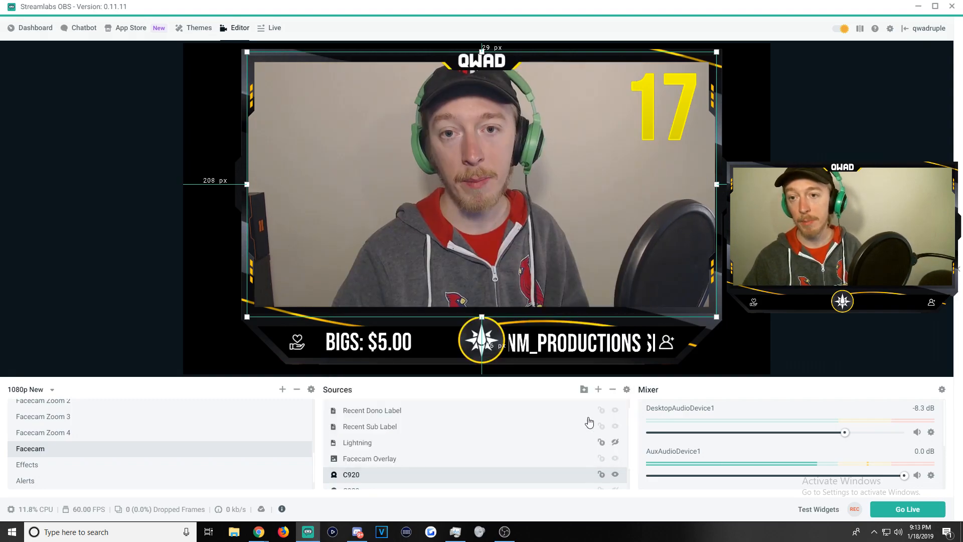
# - Reopen the C920 webcam source's properties and review its YUV Color Range options along with the other capture settings
pyautogui.rightClick(404, 475)
pyautogui.click(435, 444)
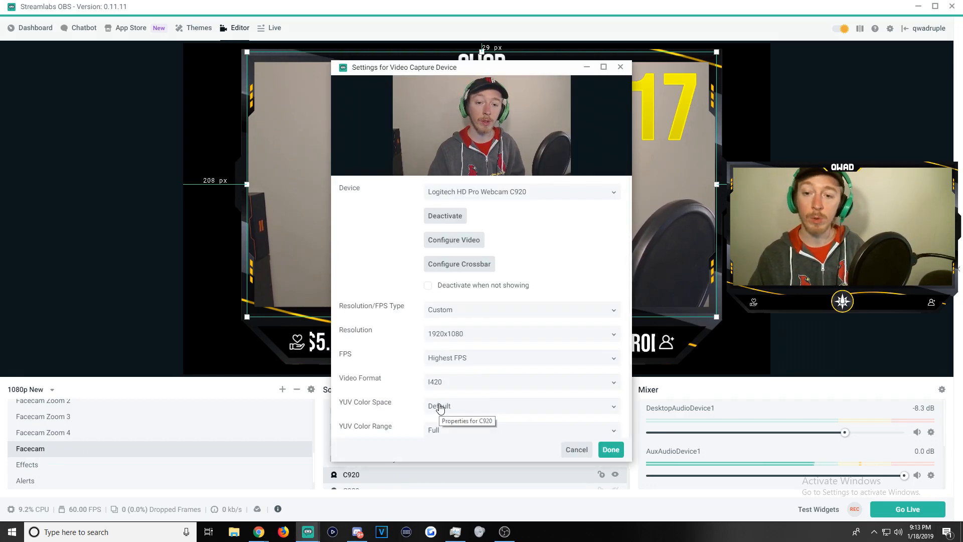
pyautogui.scroll(-3, 421, 371)
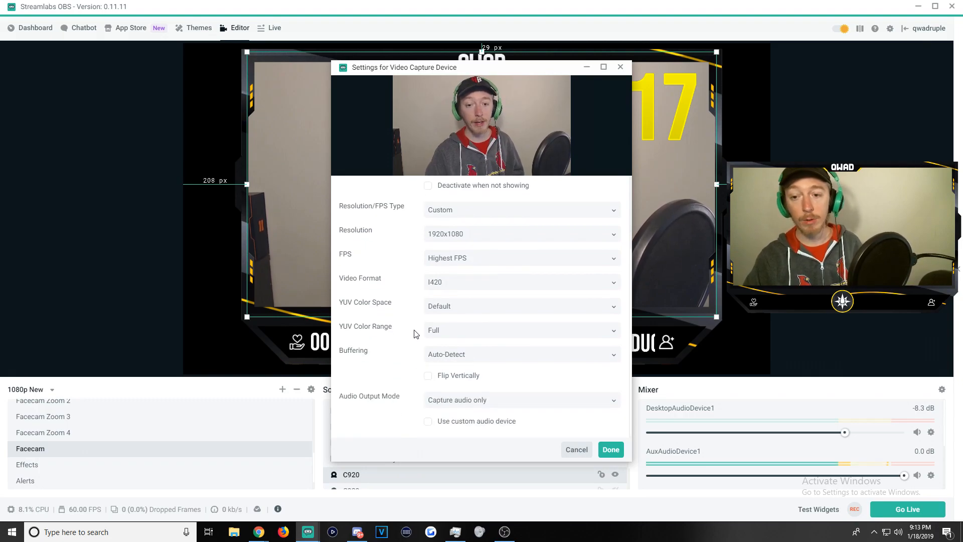
pyautogui.click(469, 331)
pyautogui.click(382, 327)
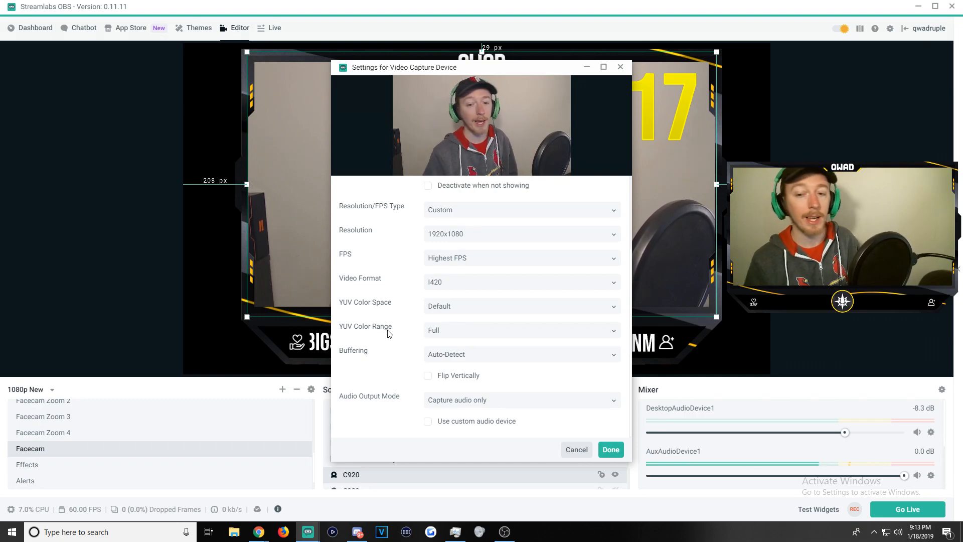
pyautogui.scroll(3, 408, 317)
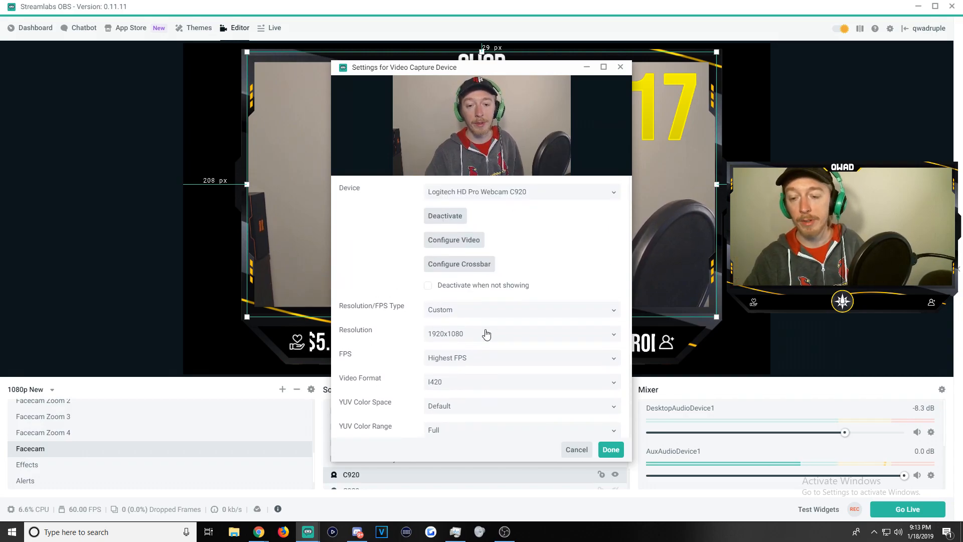
# - Review the webcam's available frame rates, choose Highest FPS, and apply the capture settings
pyautogui.click(476, 358)
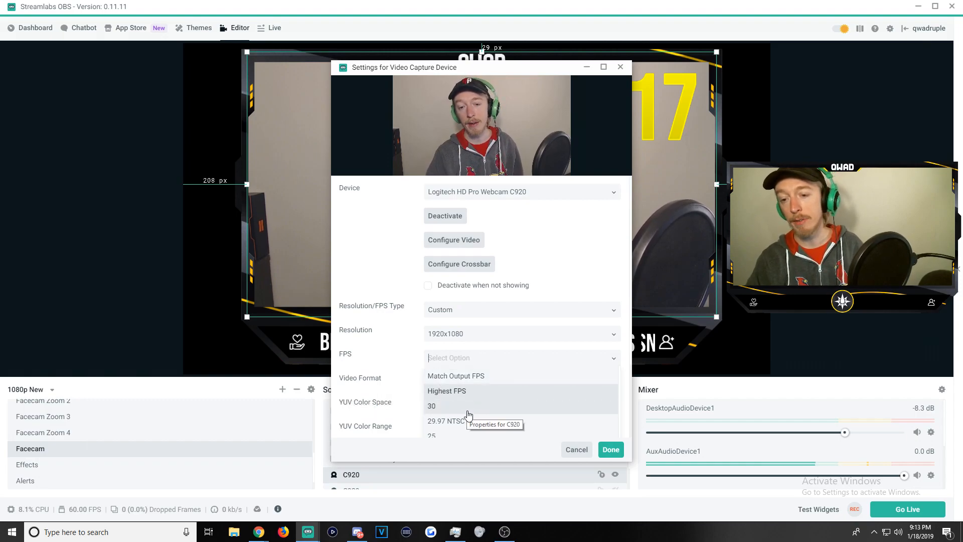
pyautogui.scroll(-2, 456, 415)
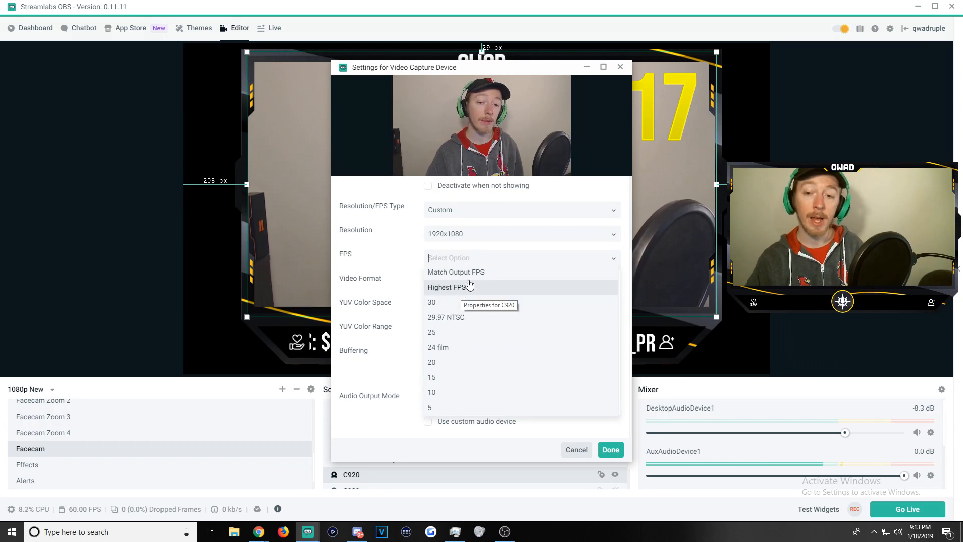
pyautogui.click(455, 287)
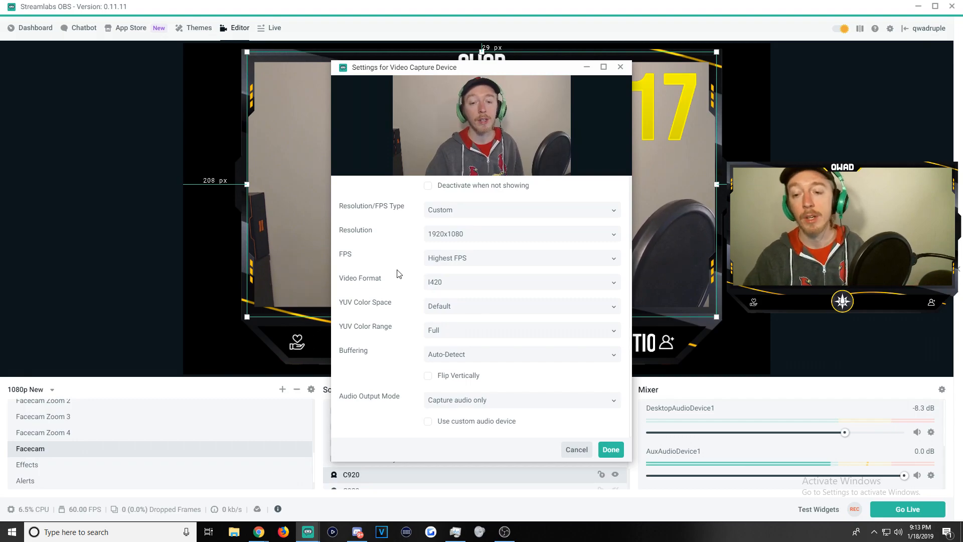
pyautogui.click(611, 450)
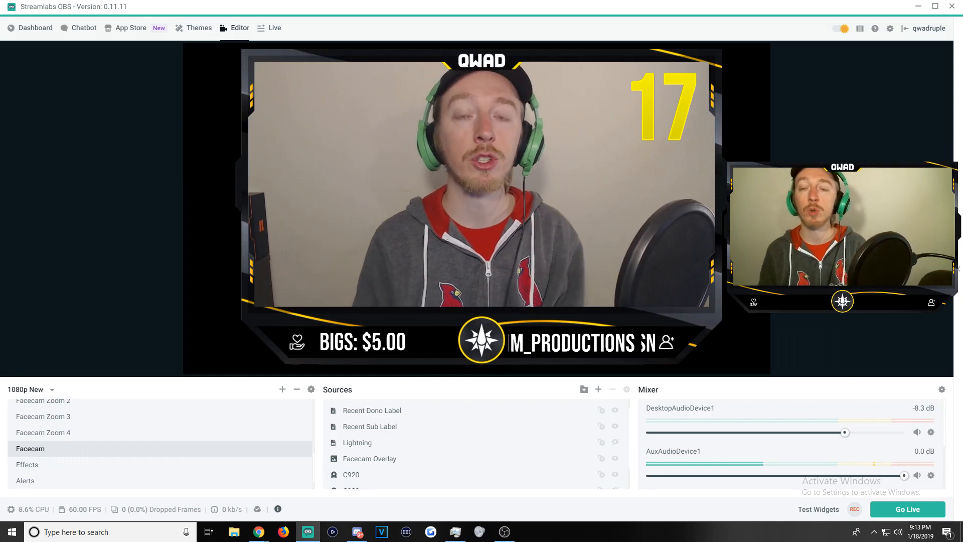